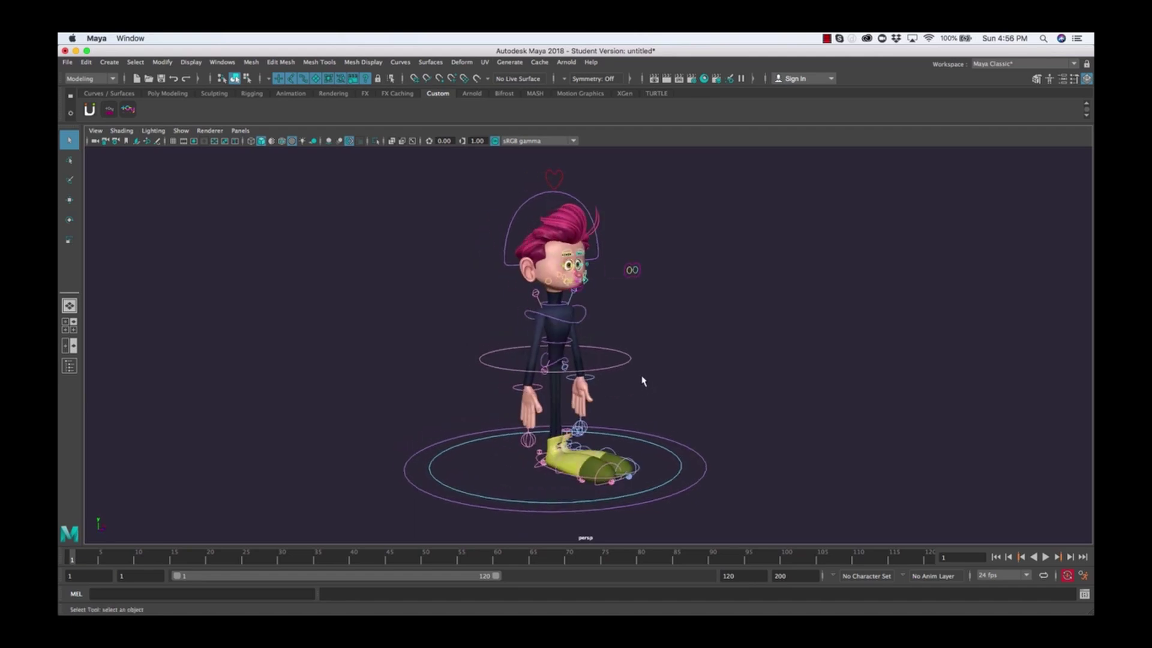
Step: Pan and orbit the persp view back to a front-on view of the rigged character
{"action": "middle_click_drag", "start_coordinate": [627, 388], "coordinate": [705, 383], "text": "alt"}
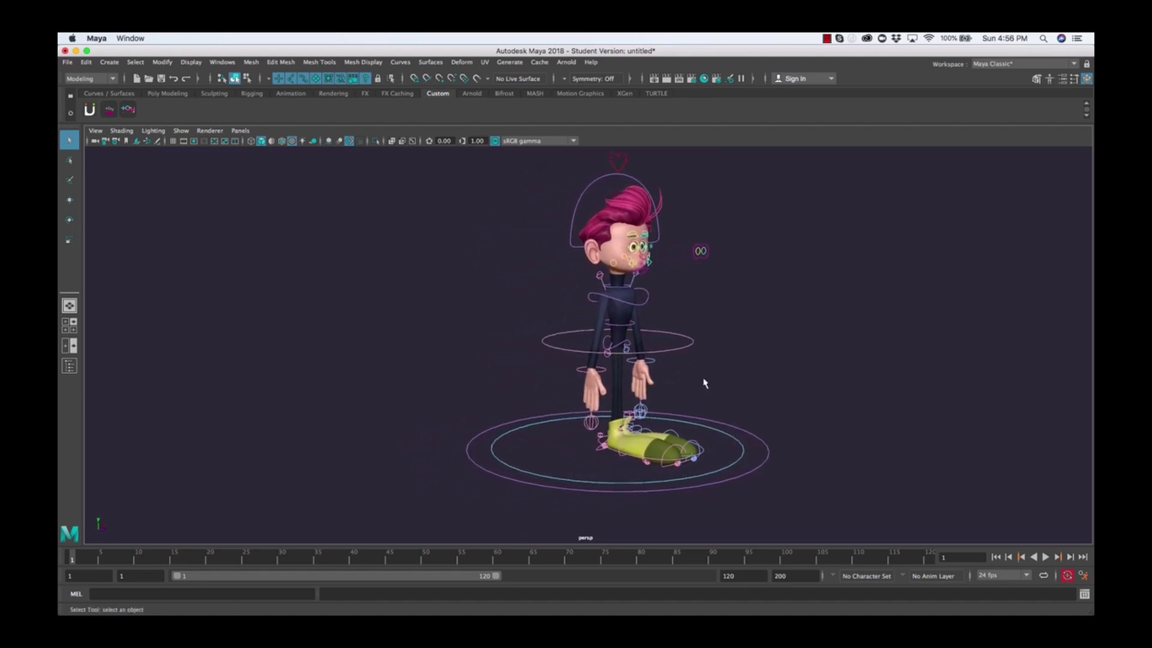
{"action": "left_click_drag", "start_coordinate": [705, 383], "coordinate": [666, 381], "text": "alt"}
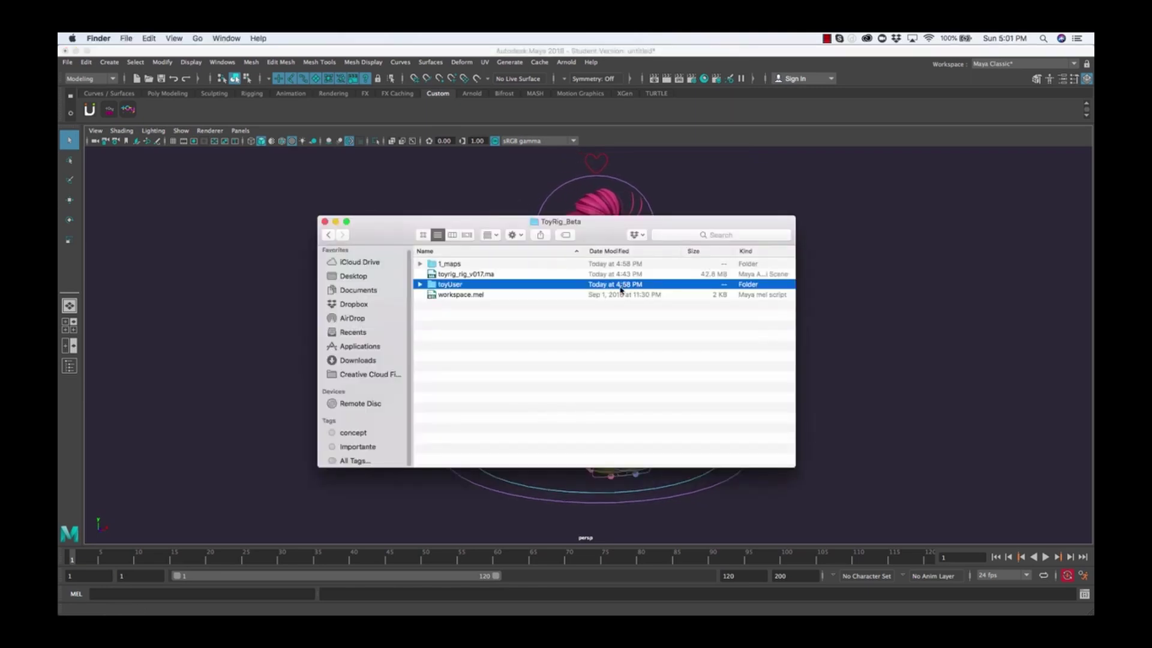
Step: Go through ToyRig_Beta's 1_maps, toyrig_rig_v017.ma and workspace.mel, then move the window left
{"action": "left_click_drag", "start_coordinate": [595, 226], "coordinate": [619, 243]}
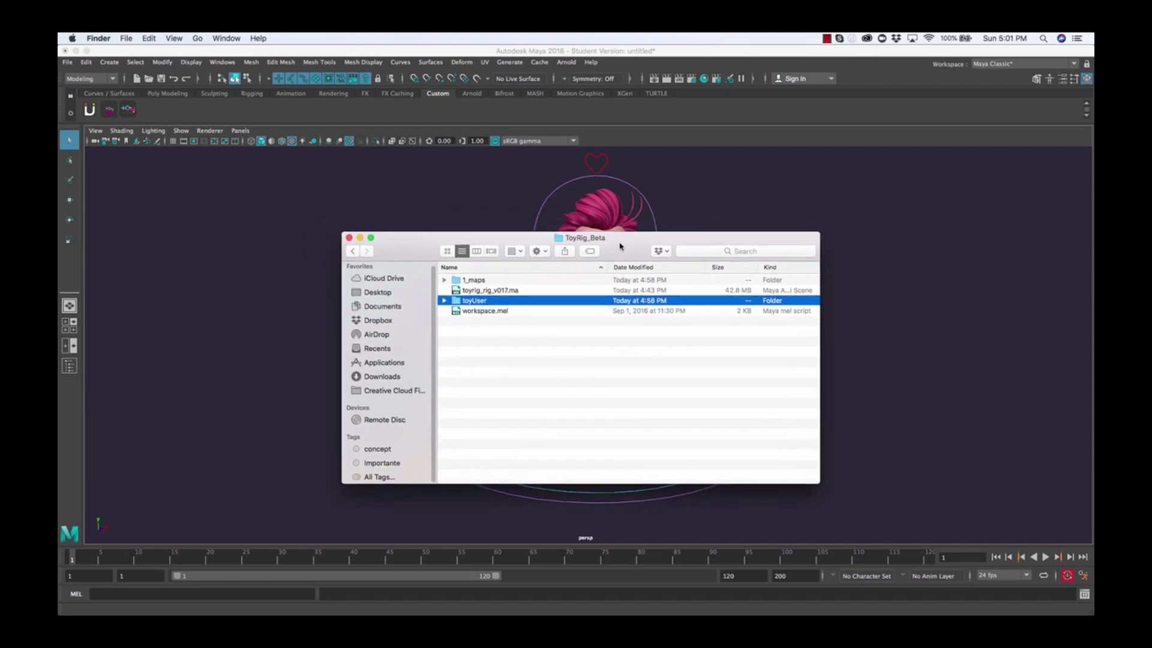
{"action": "left_click", "coordinate": [485, 281]}
{"action": "key", "text": "Down"}
{"action": "key", "text": "Down"}
{"action": "key", "text": "Down"}
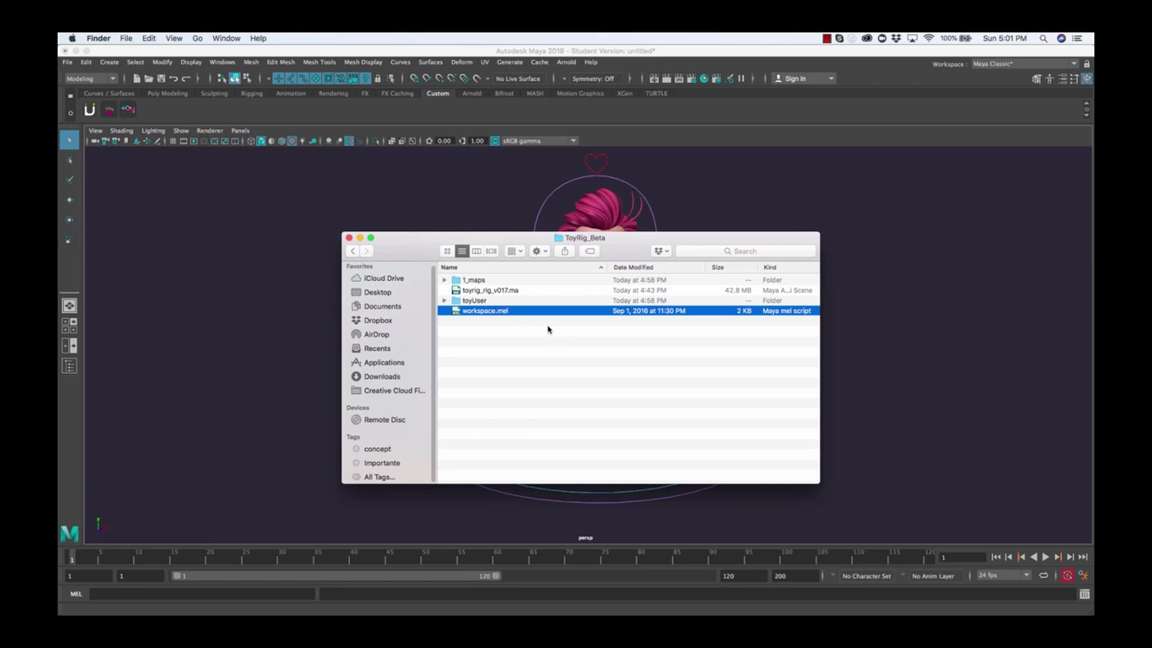
{"action": "left_click", "coordinate": [502, 292]}
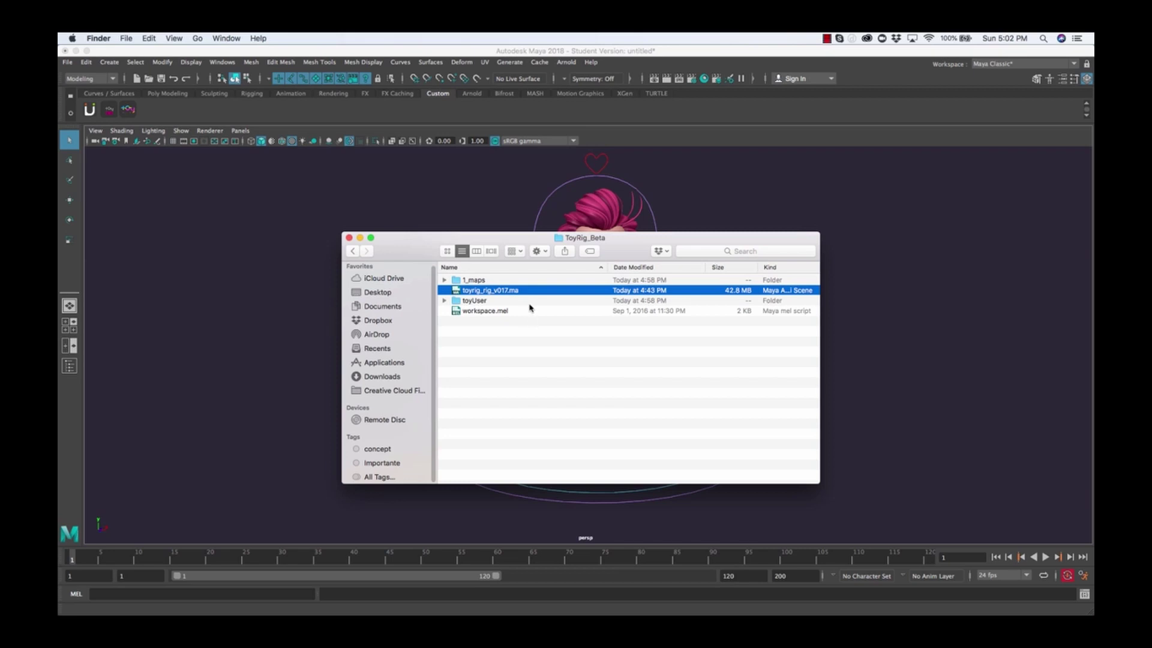
{"action": "left_click", "coordinate": [490, 316]}
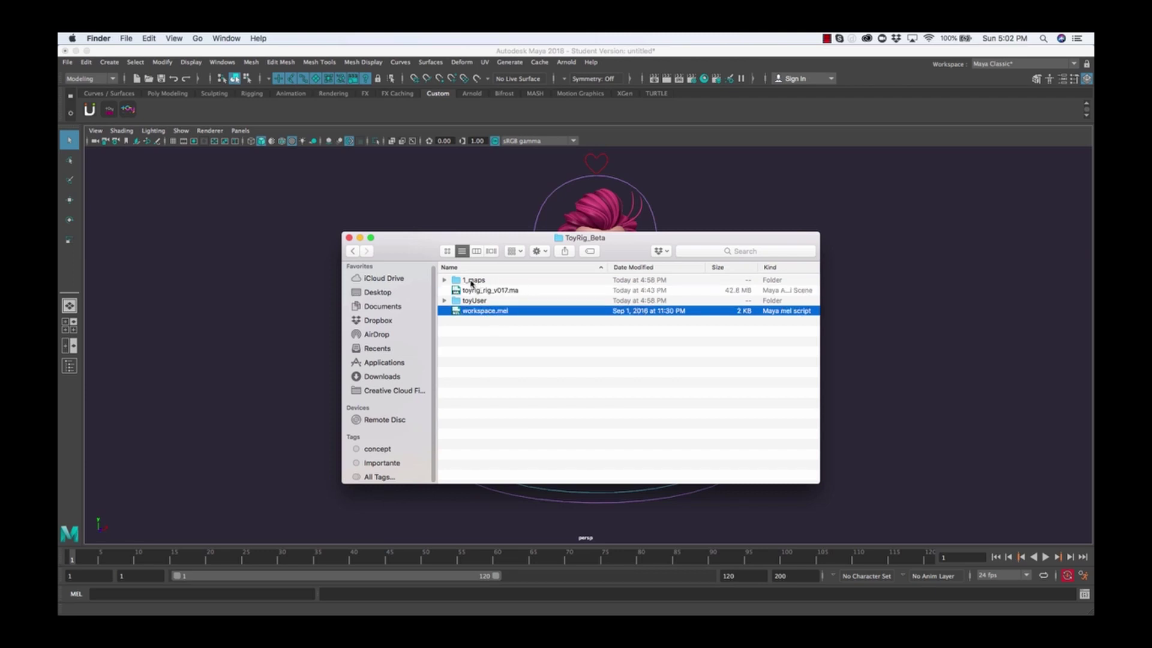
{"action": "left_click", "coordinate": [471, 283]}
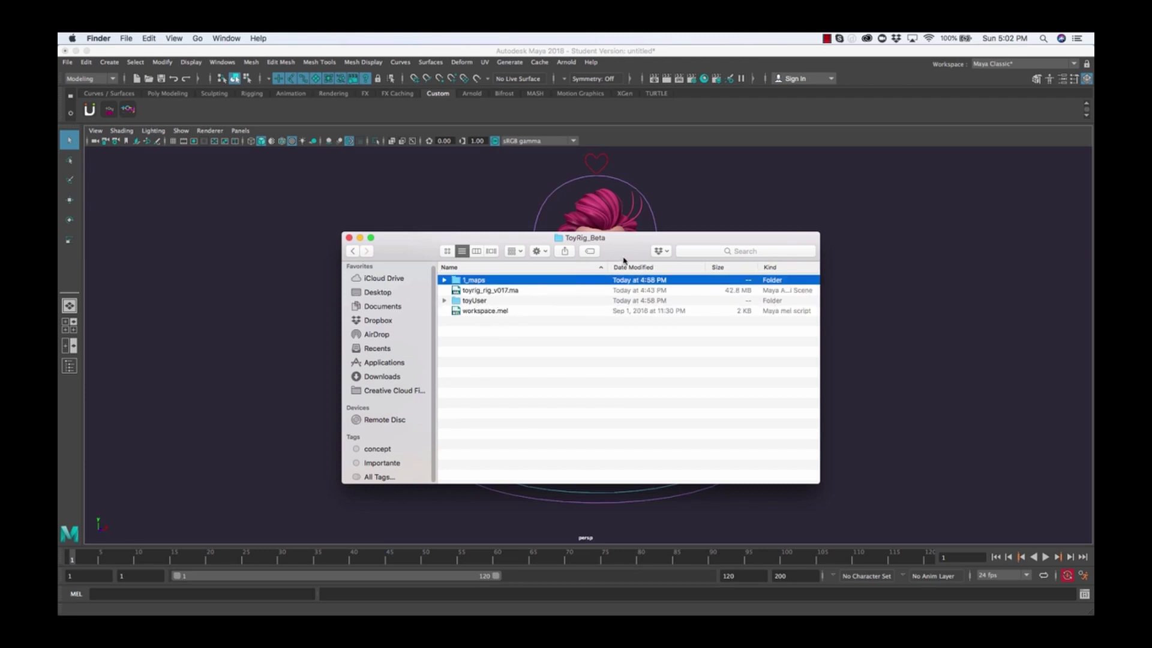
{"action": "left_click_drag", "start_coordinate": [627, 259], "coordinate": [279, 250]}
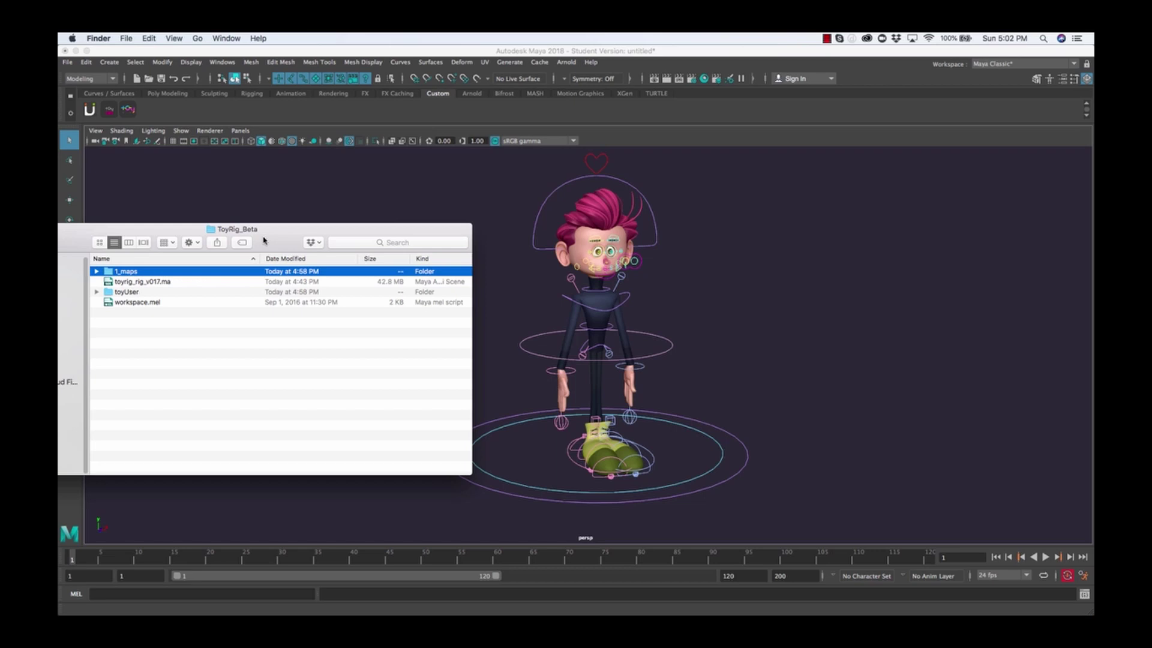
Step: Bring the ToyRig_Beta window back to centre and select toyrig_rig_v017.ma
{"action": "left_click_drag", "start_coordinate": [263, 241], "coordinate": [502, 244]}
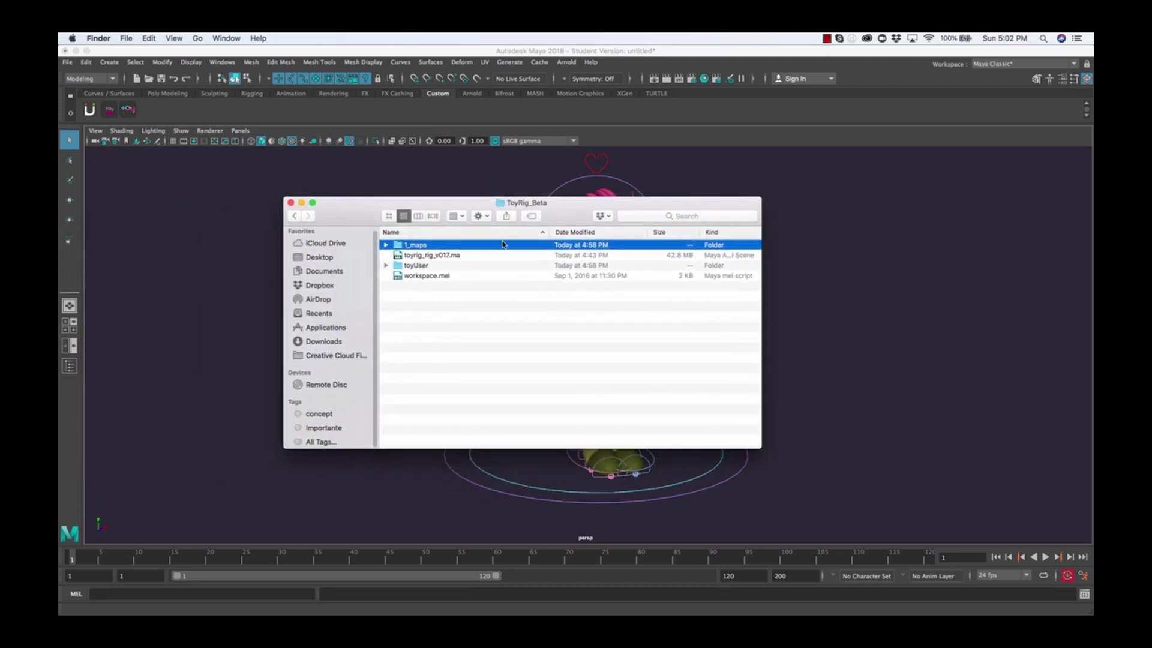
{"action": "right_click", "coordinate": [436, 258]}
{"action": "left_click", "coordinate": [417, 260]}
{"action": "left_click", "coordinate": [418, 258]}
Step: Review workspace.mel, 1_maps, the scene file and toyUser, then move the window left
{"action": "left_click", "coordinate": [424, 275]}
{"action": "left_click", "coordinate": [424, 257]}
{"action": "left_click", "coordinate": [423, 247]}
{"action": "left_click", "coordinate": [432, 257]}
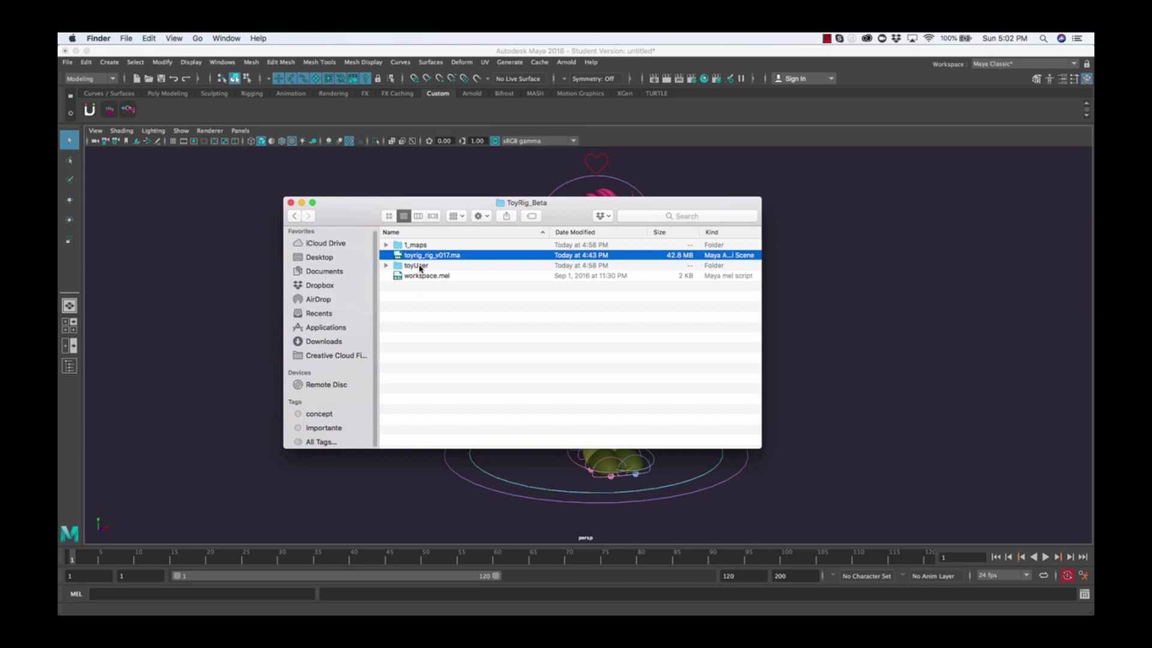
{"action": "left_click", "coordinate": [420, 268]}
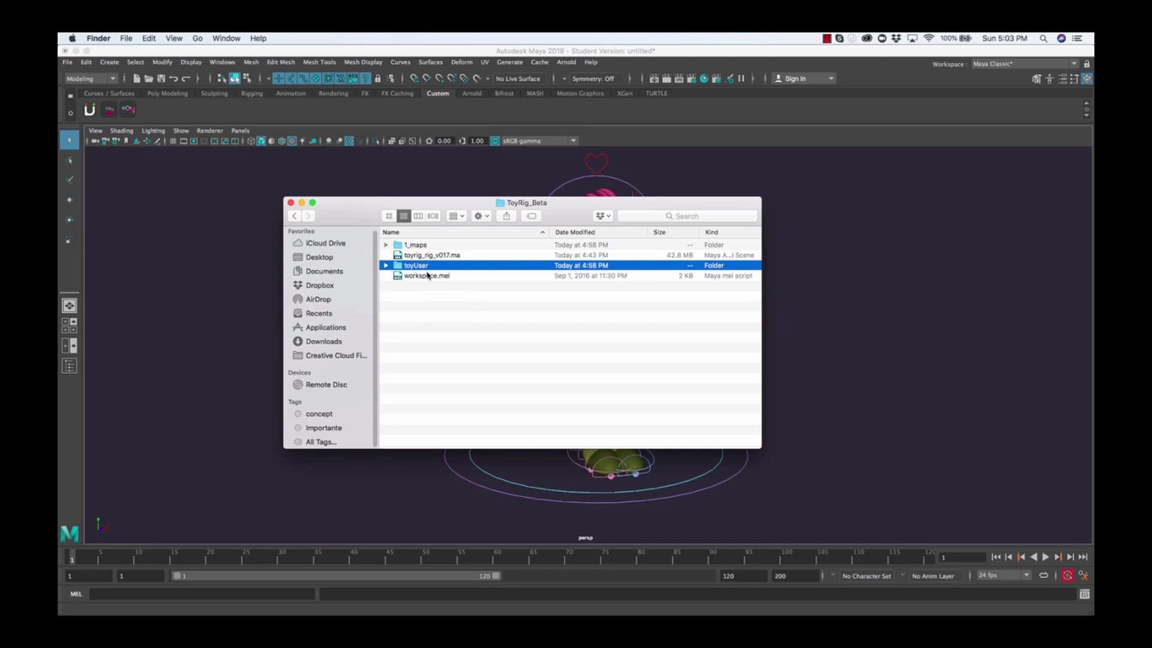
{"action": "left_click_drag", "start_coordinate": [569, 211], "coordinate": [296, 224]}
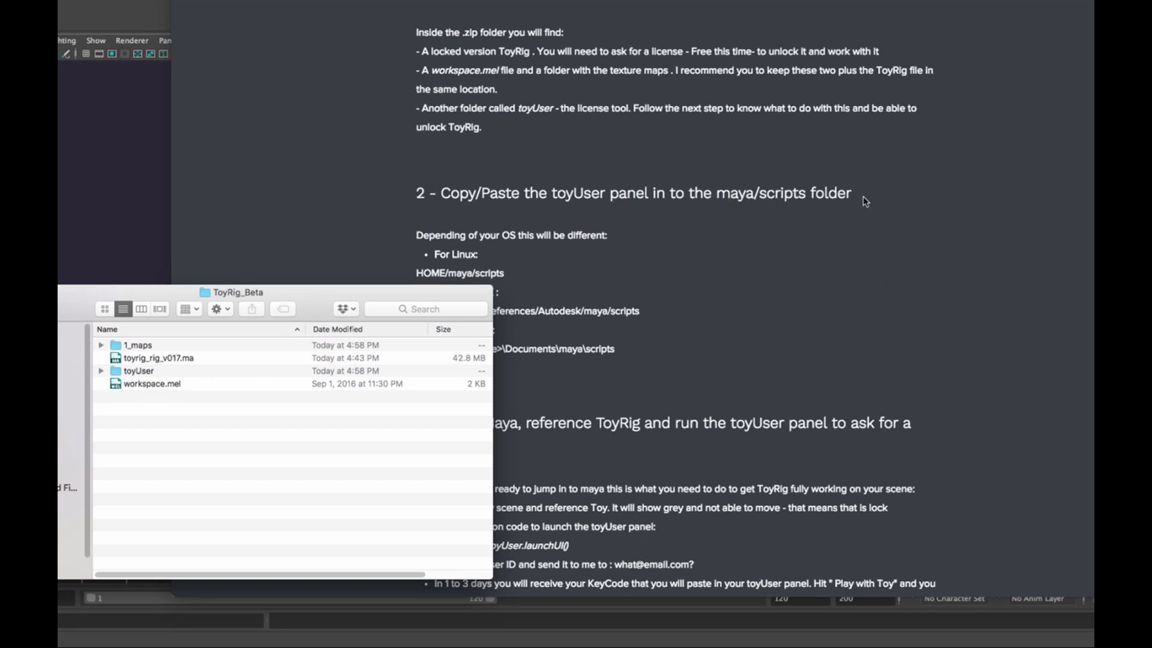
Step: Read the toyUser install step in Chrome, checking the toyUser folder in ToyRig_Beta
{"action": "left_click", "coordinate": [872, 262]}
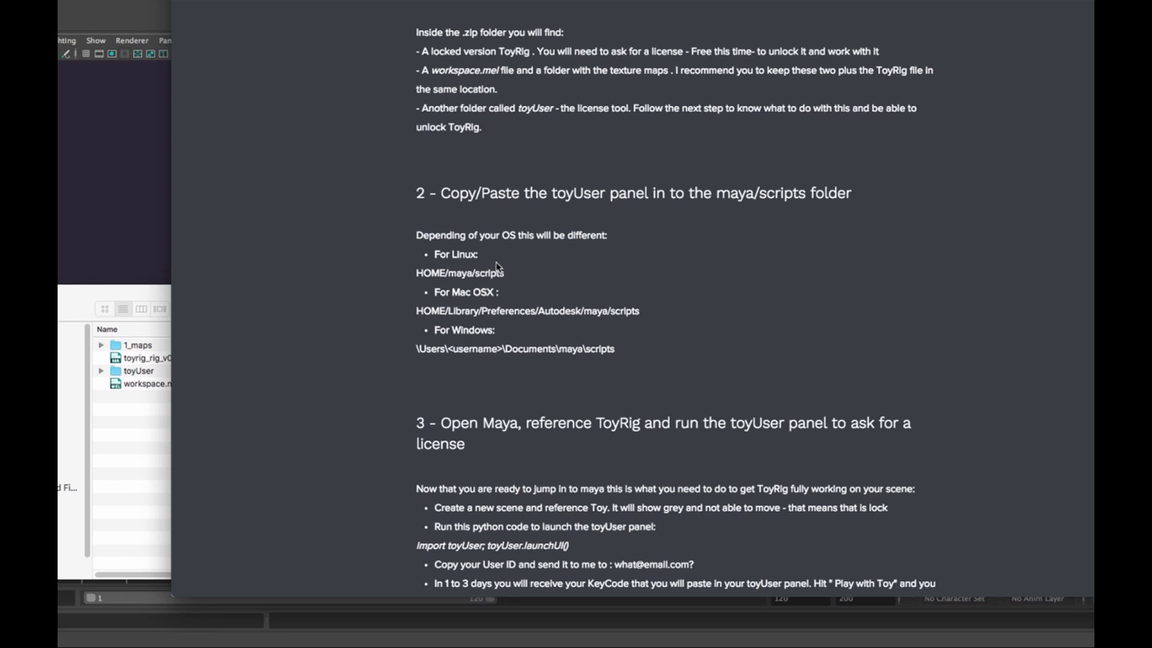
{"action": "left_click", "coordinate": [137, 292]}
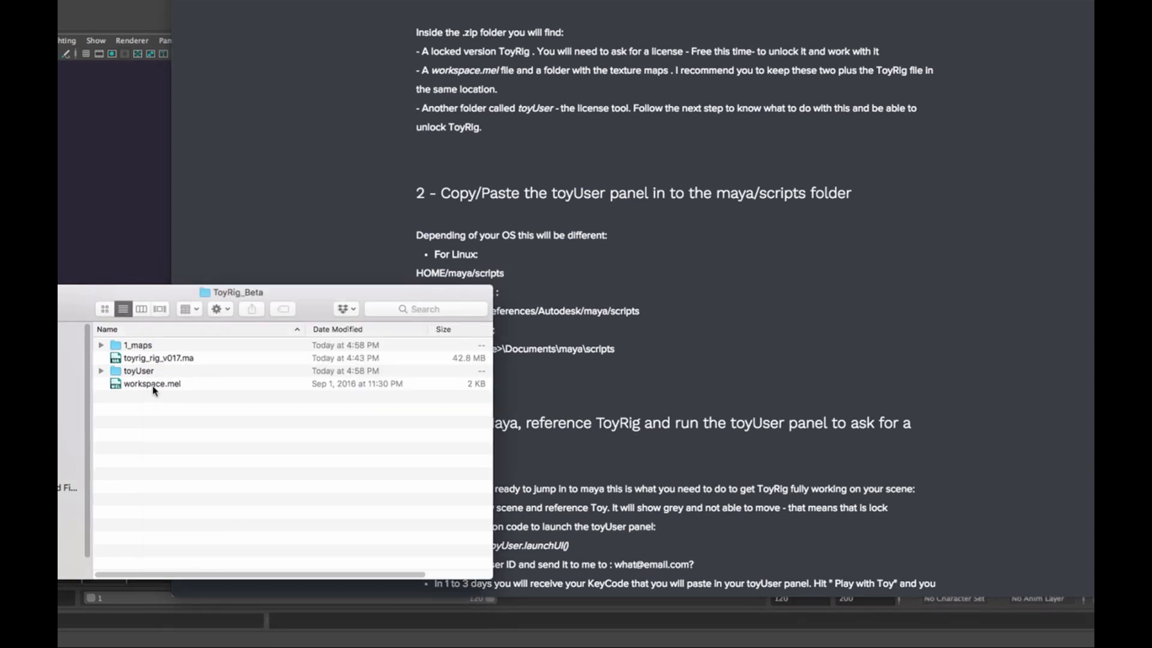
{"action": "left_click", "coordinate": [183, 372]}
{"action": "left_click", "coordinate": [578, 240]}
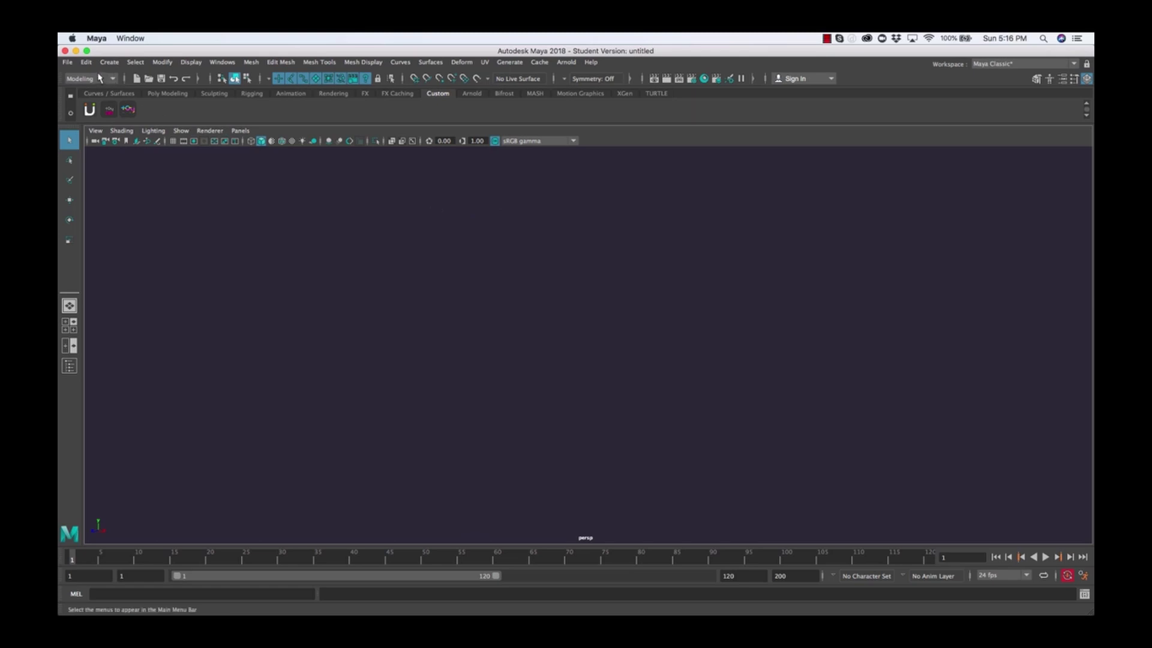
Step: Reference toyrig_rig_v017.ma from ToyRig_Beta via File > Create Reference
{"action": "left_click", "coordinate": [67, 62]}
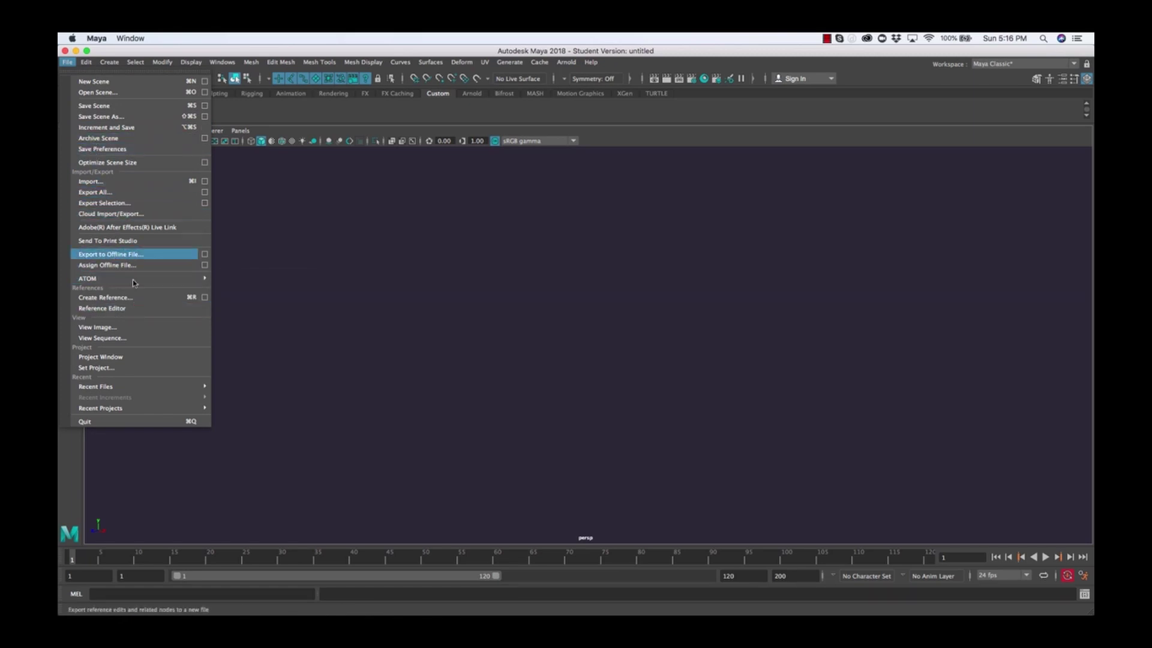
{"action": "left_click", "coordinate": [114, 297]}
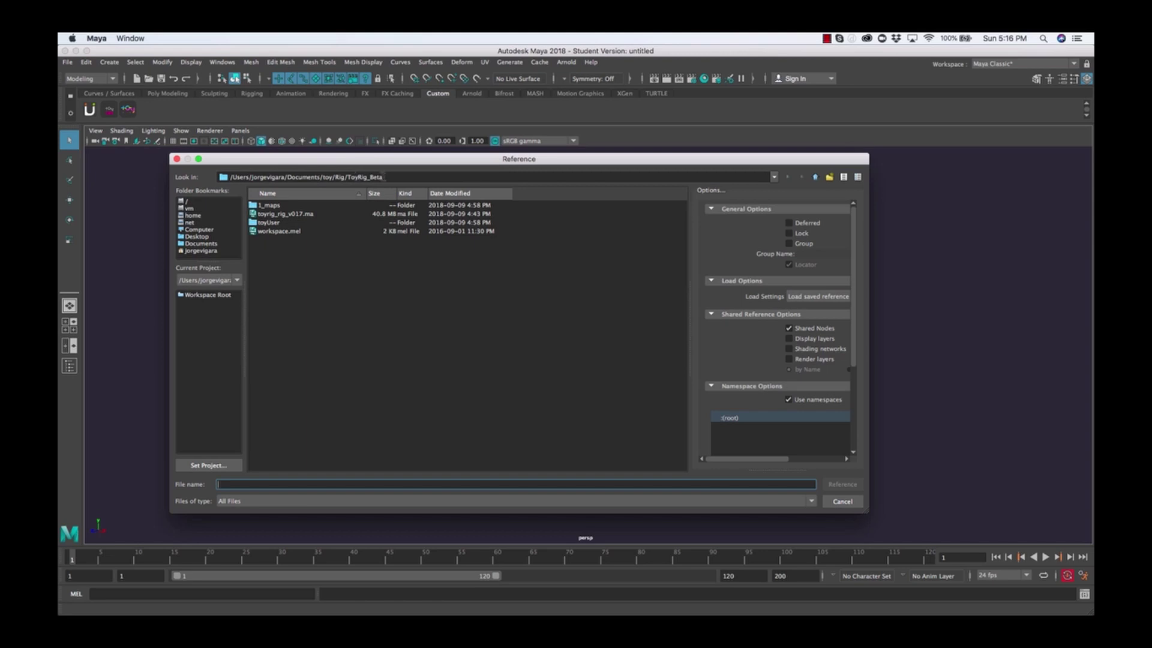
{"action": "left_click", "coordinate": [291, 215]}
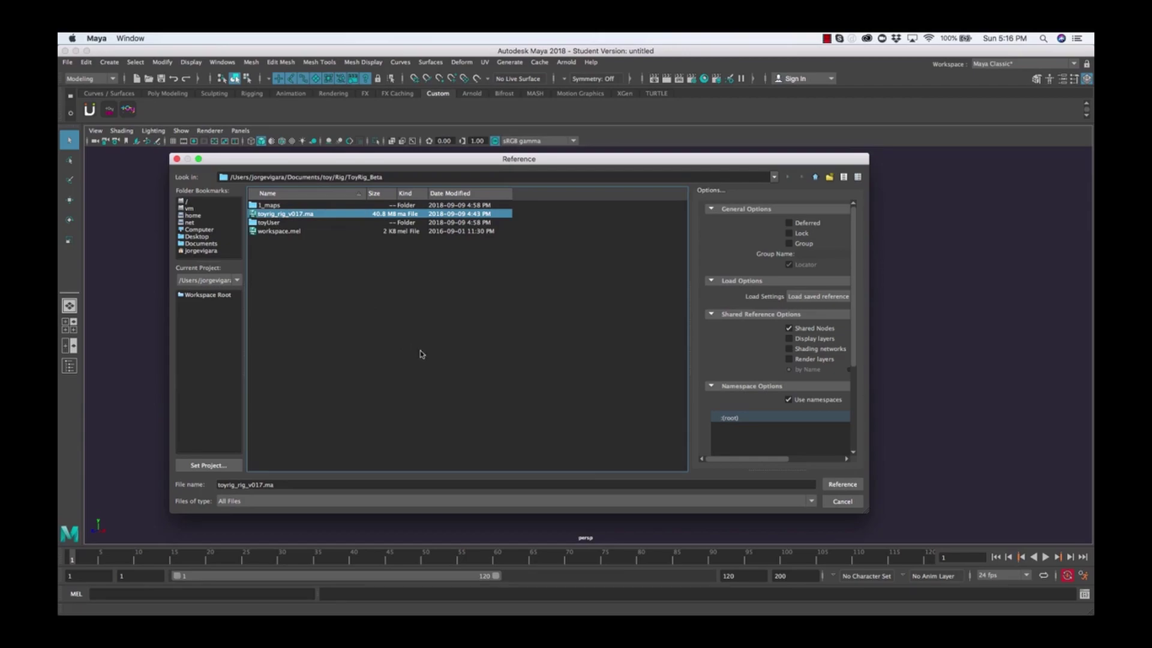
{"action": "left_click", "coordinate": [843, 484]}
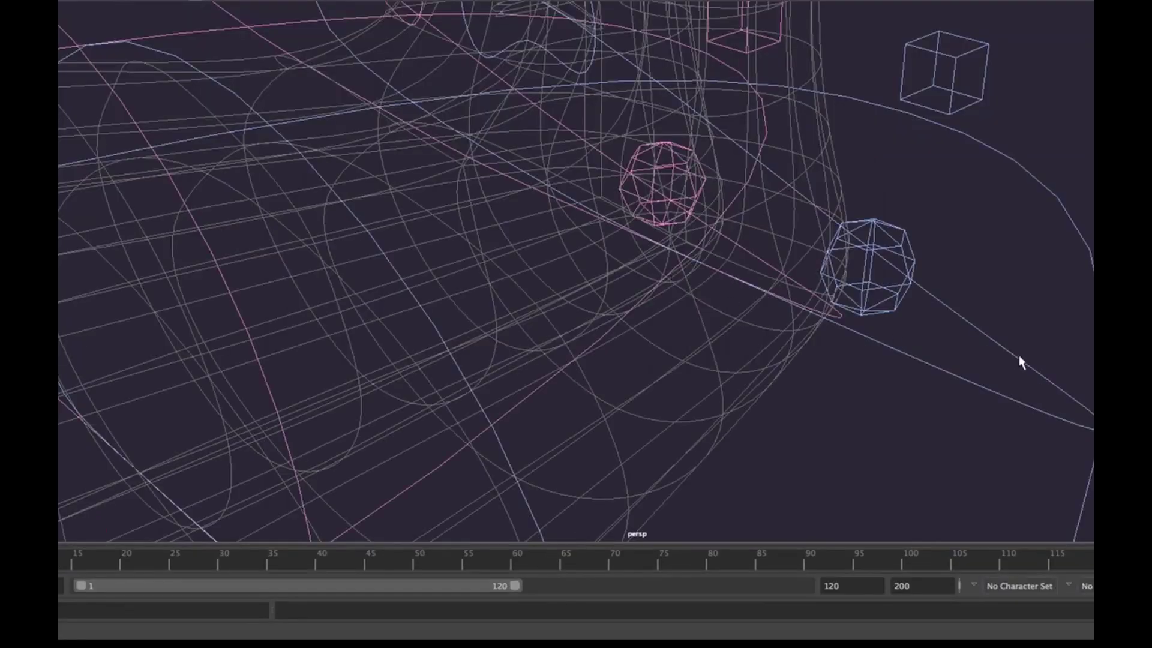
Step: Zoom and orbit out to frame the whole wireframe rig
{"action": "scroll", "coordinate": [771, 269], "scroll_direction": "down", "scroll_amount": 8}
{"action": "scroll", "coordinate": [768, 303], "scroll_direction": "up", "scroll_amount": 3}
{"action": "left_click_drag", "start_coordinate": [596, 207], "coordinate": [690, 328], "text": "alt"}
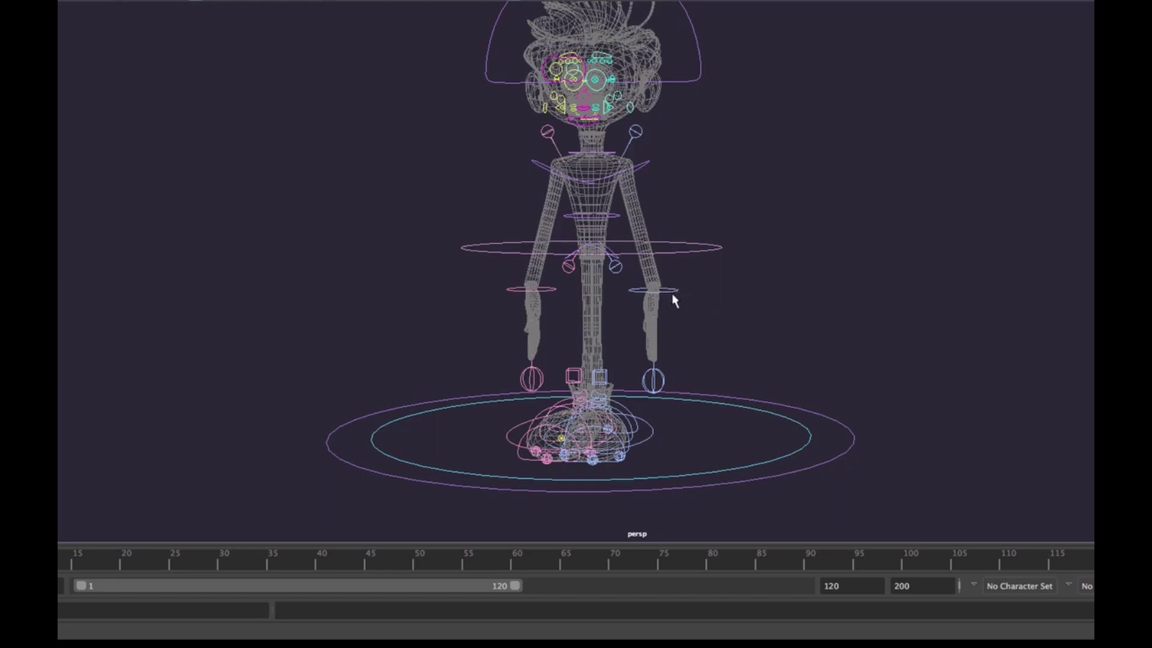
Step: Test the rig by moving the right wrist control up, then undo the move
{"action": "key", "text": "w"}
{"action": "left_click_drag", "start_coordinate": [682, 290], "coordinate": [706, 223]}
{"action": "key", "text": "ctrl+z"}
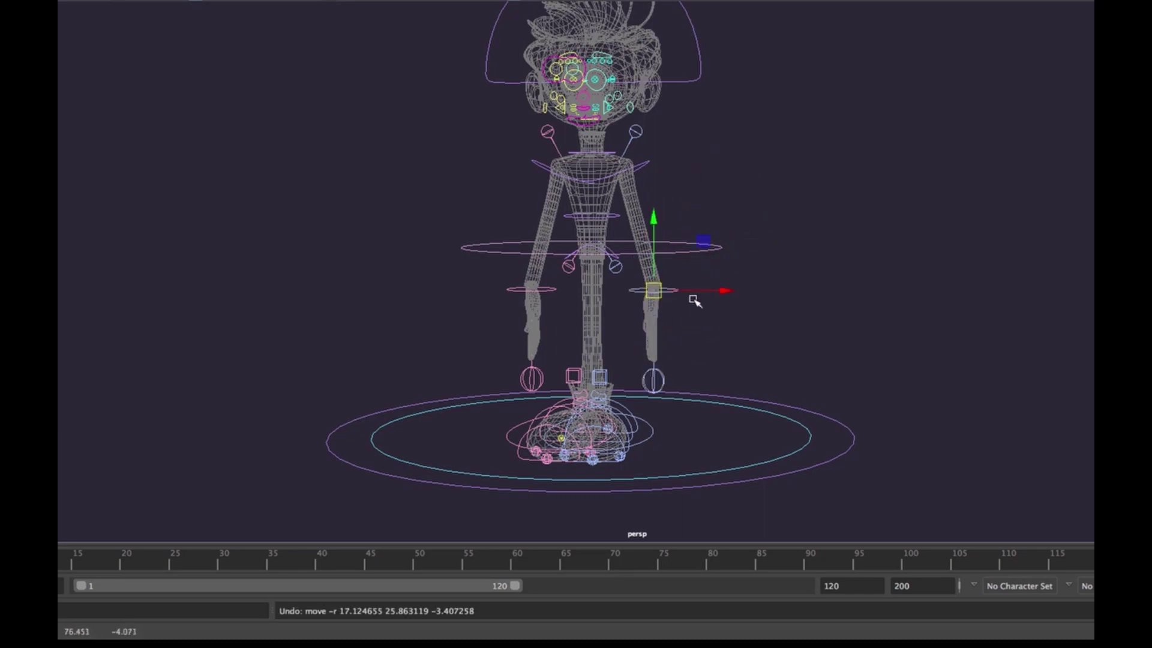
{"action": "left_click_drag", "start_coordinate": [576, 318], "coordinate": [600, 350], "text": "alt"}
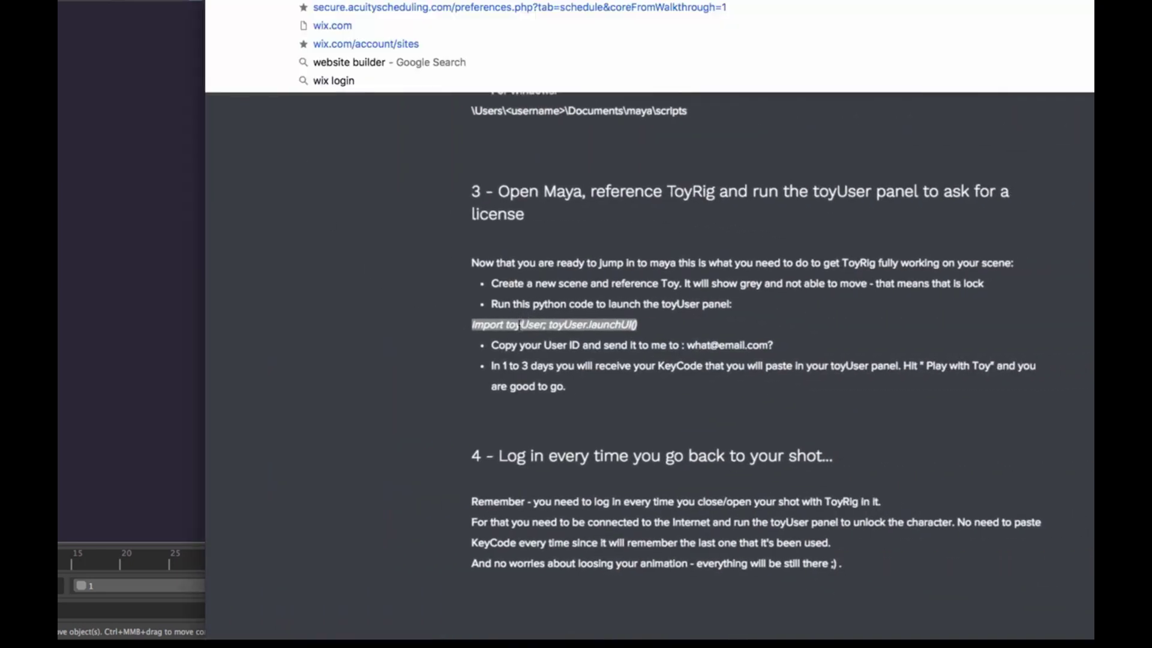
Step: Copy 'import toyUser; toyUser.launchUI()' from Chrome and open Maya's Script Editor
{"action": "left_click_drag", "start_coordinate": [386, 287], "coordinate": [652, 328]}
{"action": "left_click", "coordinate": [647, 328]}
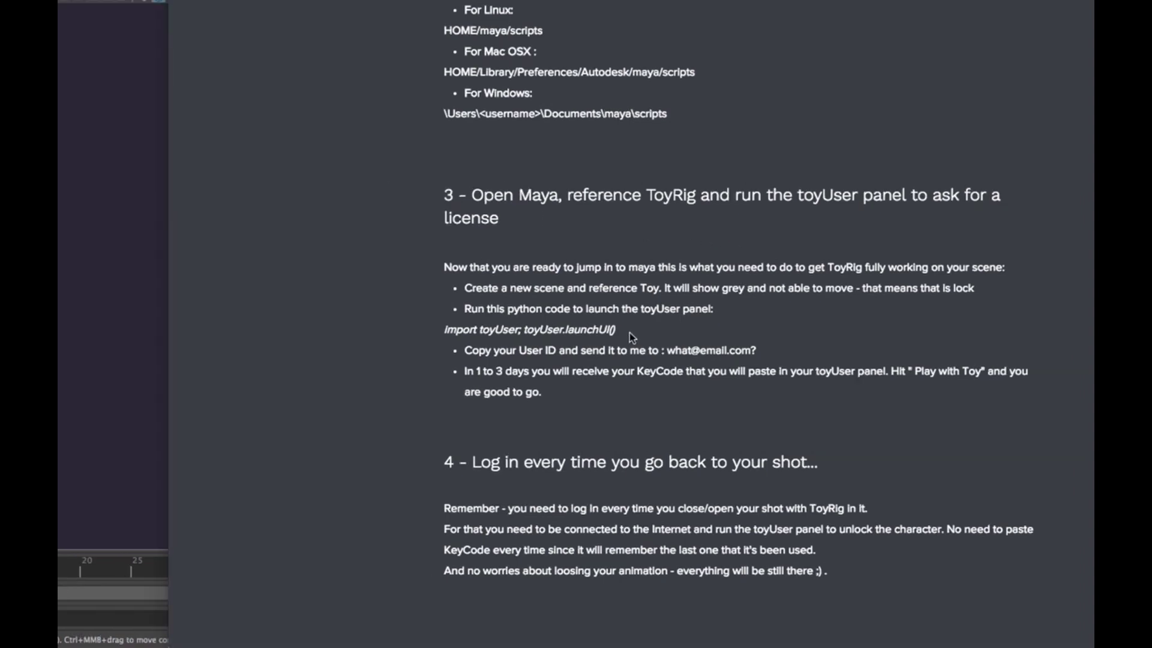
{"action": "mouse_move", "coordinate": [617, 330]}
{"action": "left_mouse_down"}
{"action": "mouse_move", "coordinate": [445, 333]}
{"action": "mouse_move", "coordinate": [607, 329]}
{"action": "left_mouse_up"}
{"action": "right_click", "coordinate": [607, 329]}
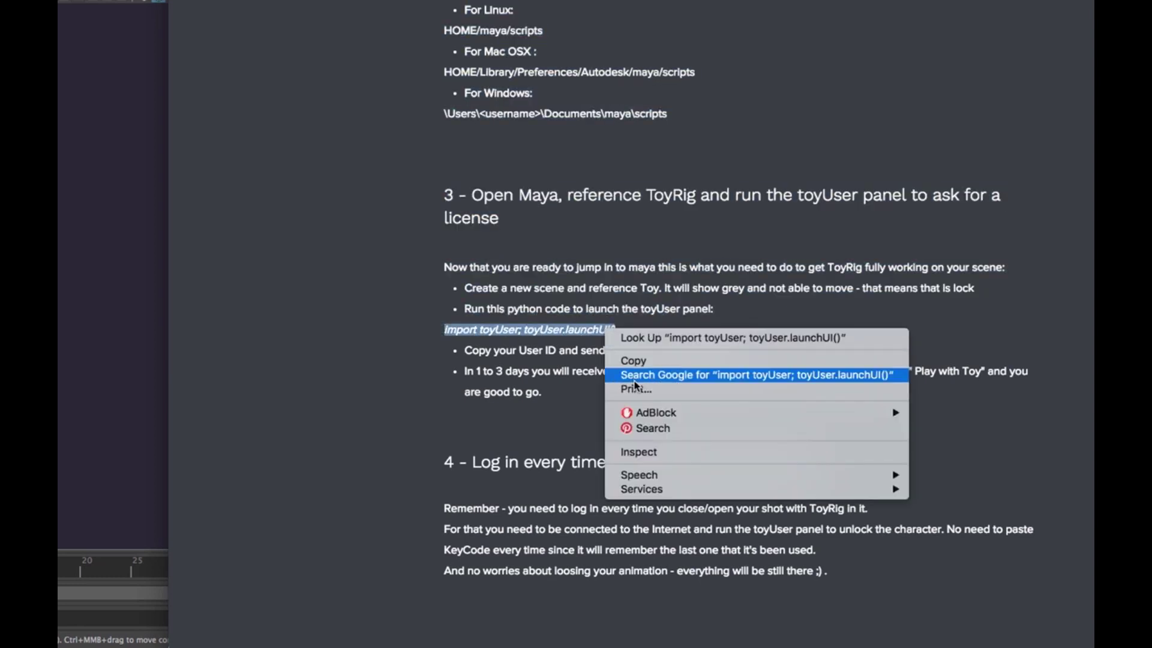
{"action": "left_click", "coordinate": [630, 360]}
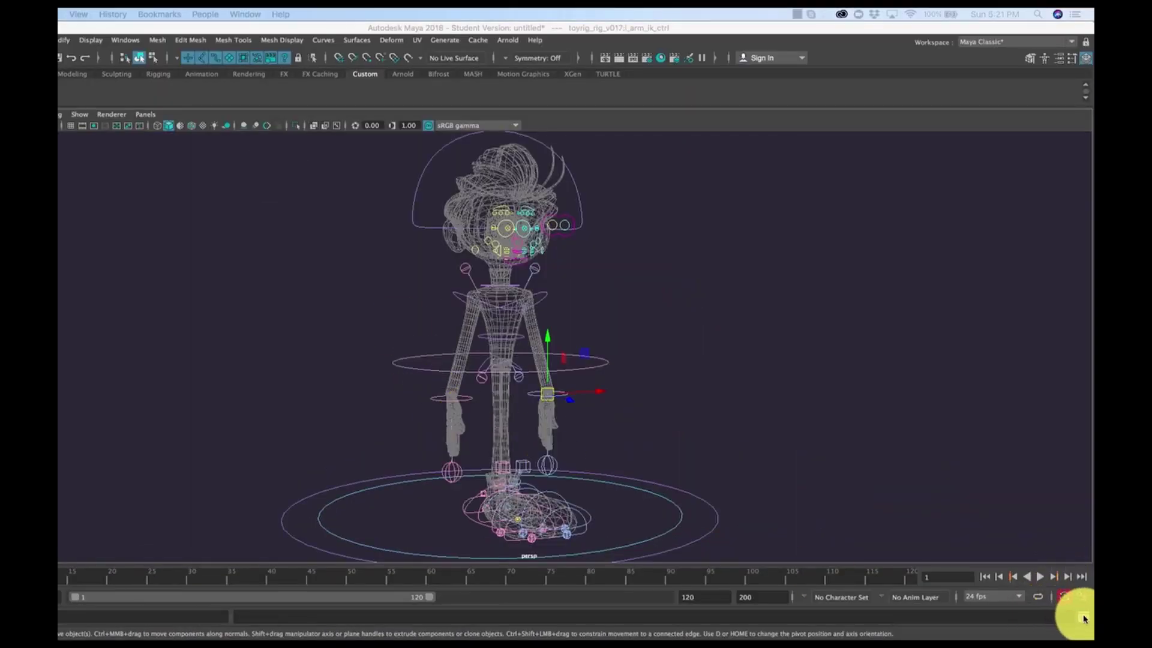
{"action": "left_click", "coordinate": [1084, 618]}
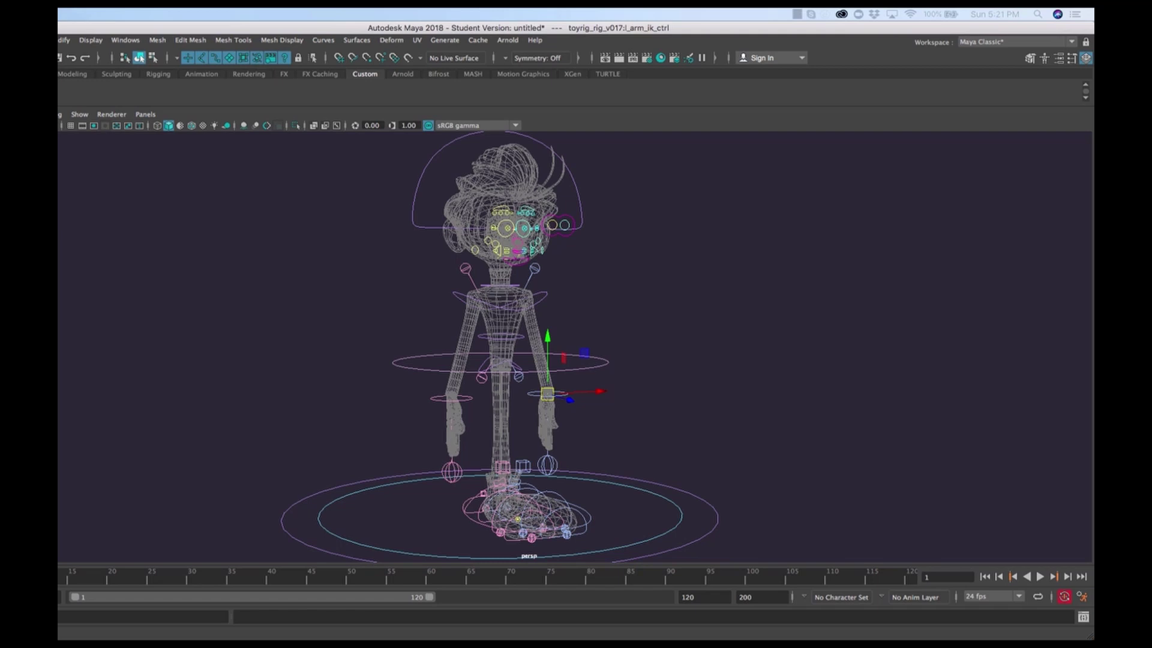
{"action": "left_click", "coordinate": [1084, 618]}
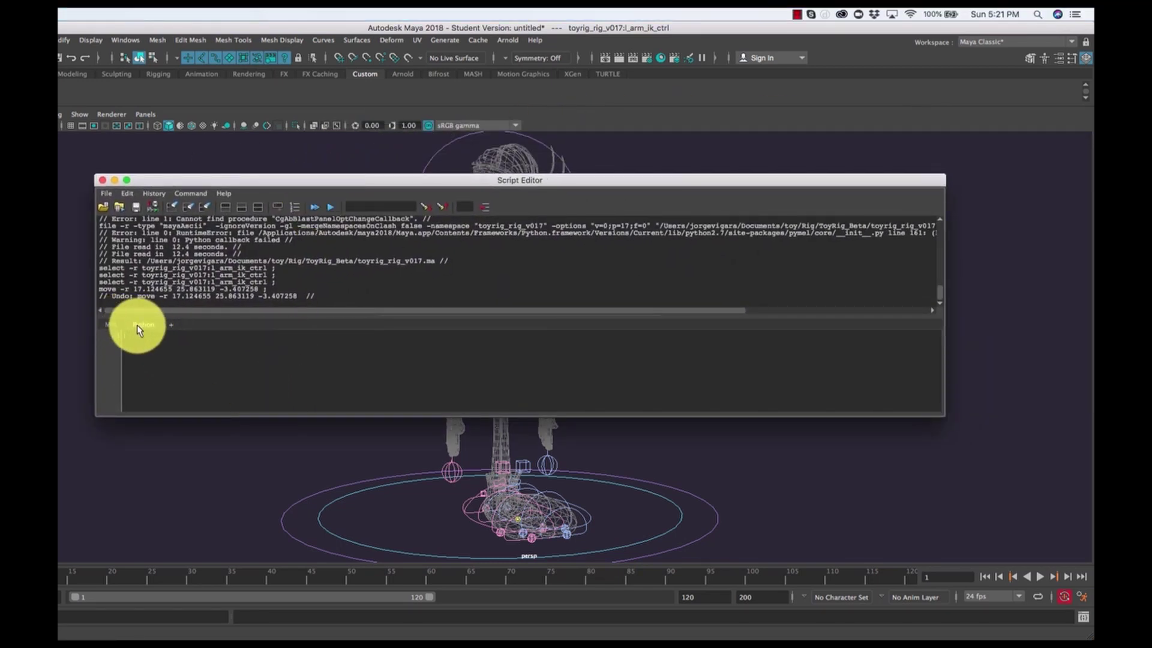
Step: Paste 'import toyUser; toyUser.launchUI()' into the Script Editor's Python tab
{"action": "left_click", "coordinate": [151, 334]}
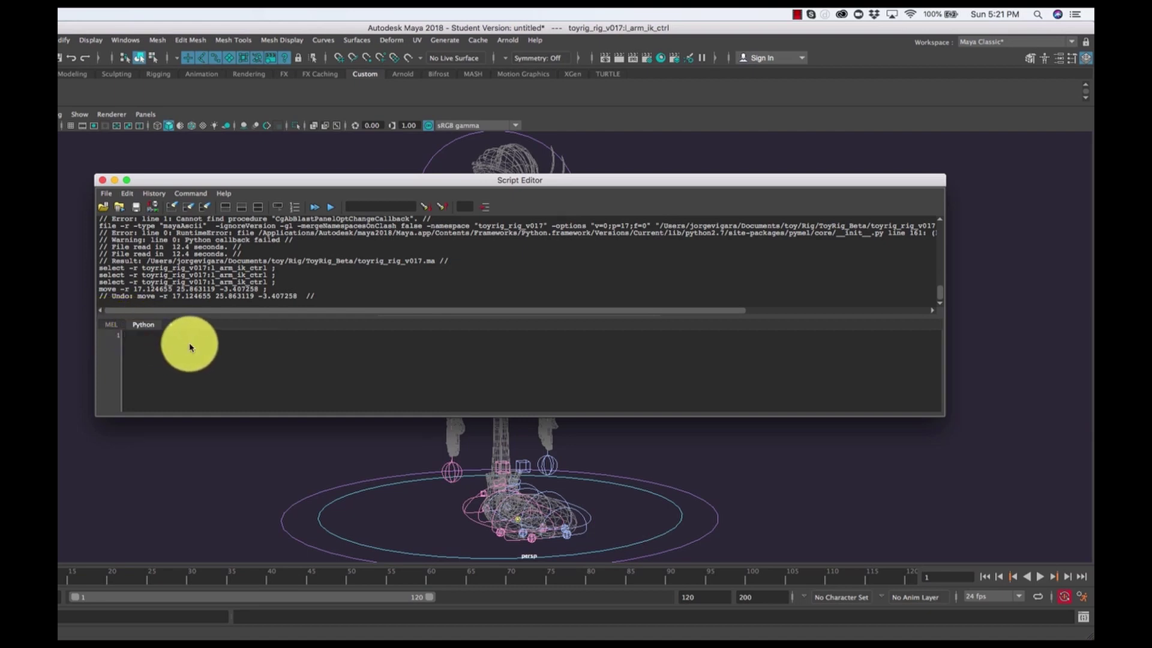
{"action": "right_click", "coordinate": [180, 339]}
{"action": "key", "text": "Escape"}
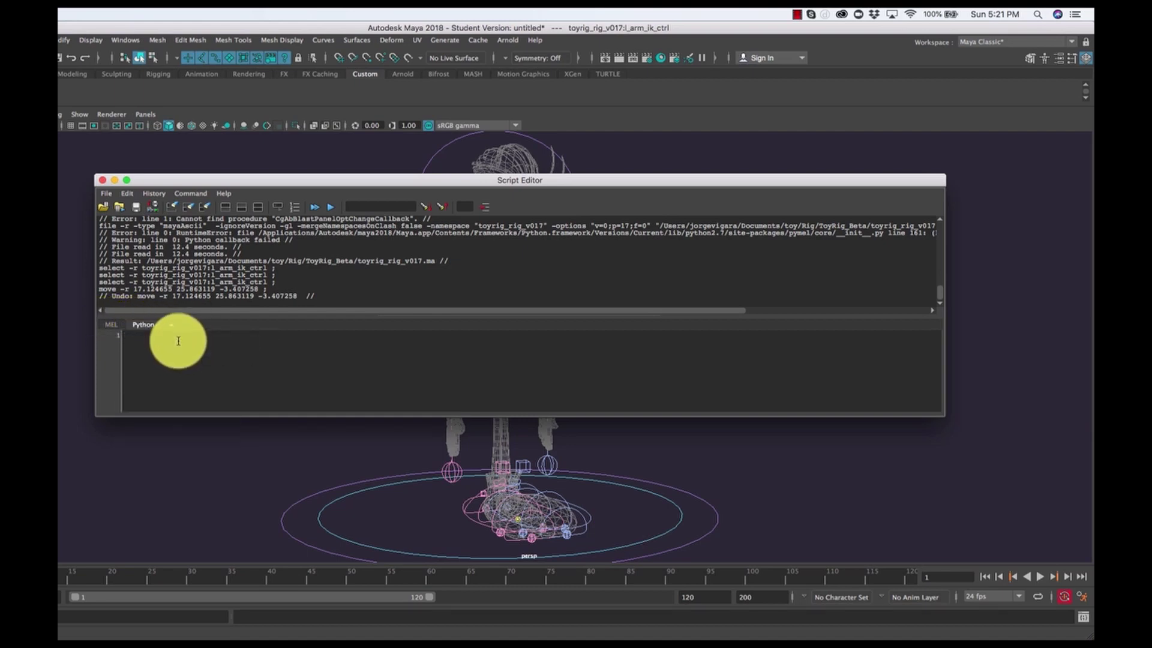
{"action": "key", "text": "super+v"}
{"action": "key", "text": "Return"}
{"action": "key", "text": "Return"}
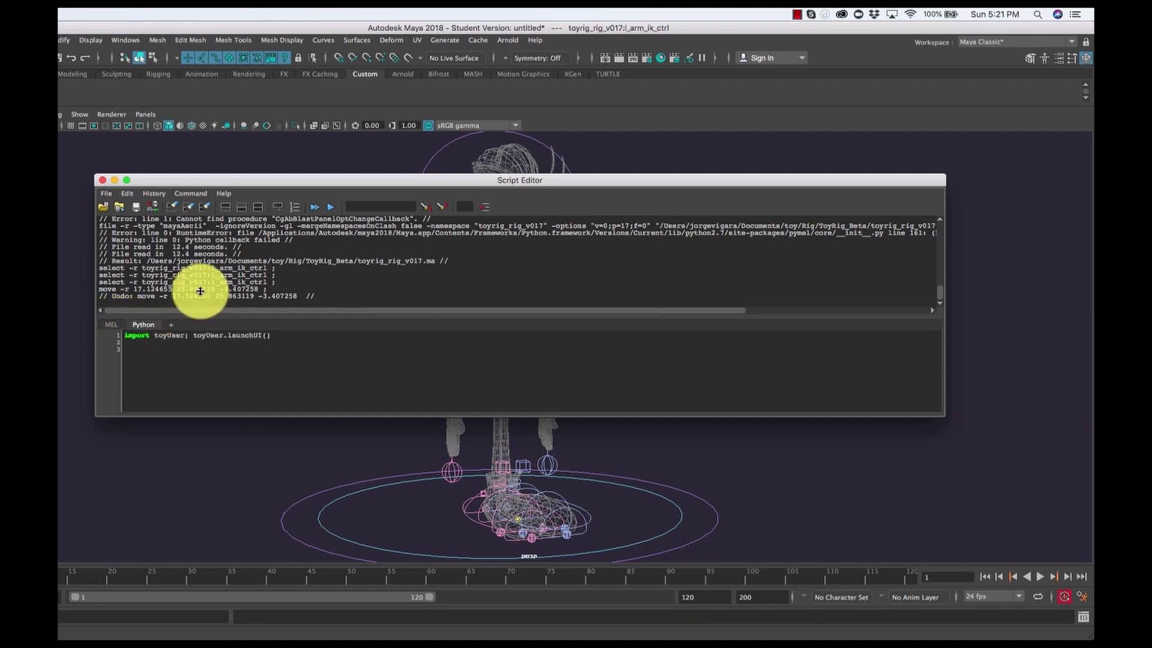
Step: Run the script, close the Script Editor, position the TOY User Panel and select its User ID
{"action": "left_click", "coordinate": [321, 208]}
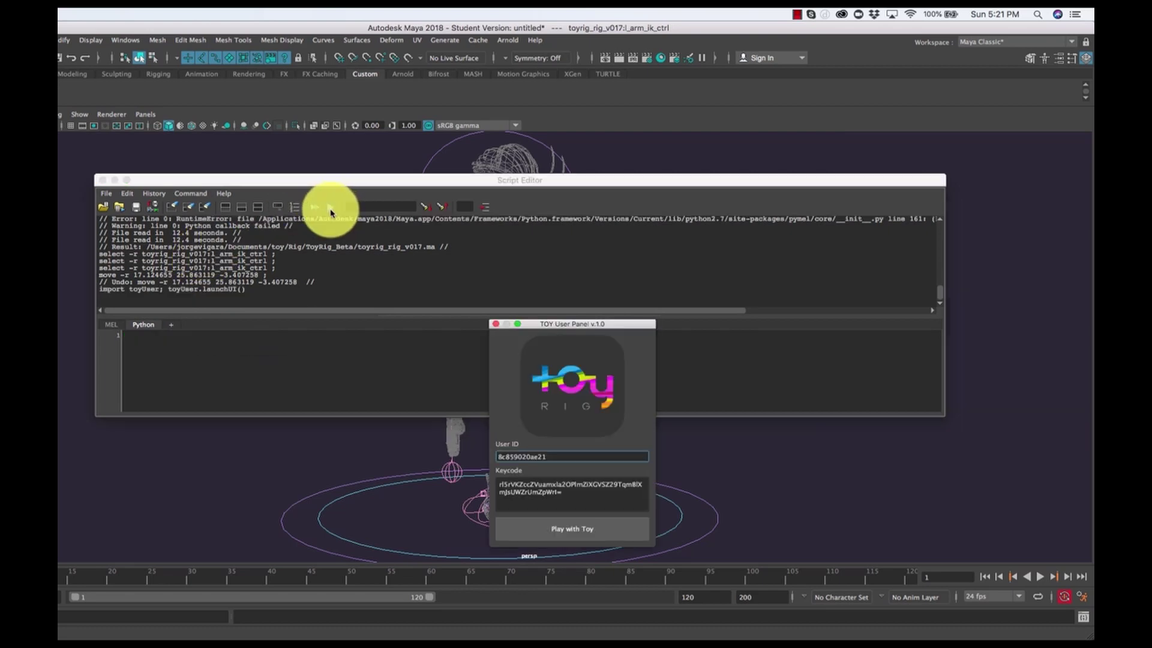
{"action": "left_click_drag", "start_coordinate": [549, 324], "coordinate": [163, 227]}
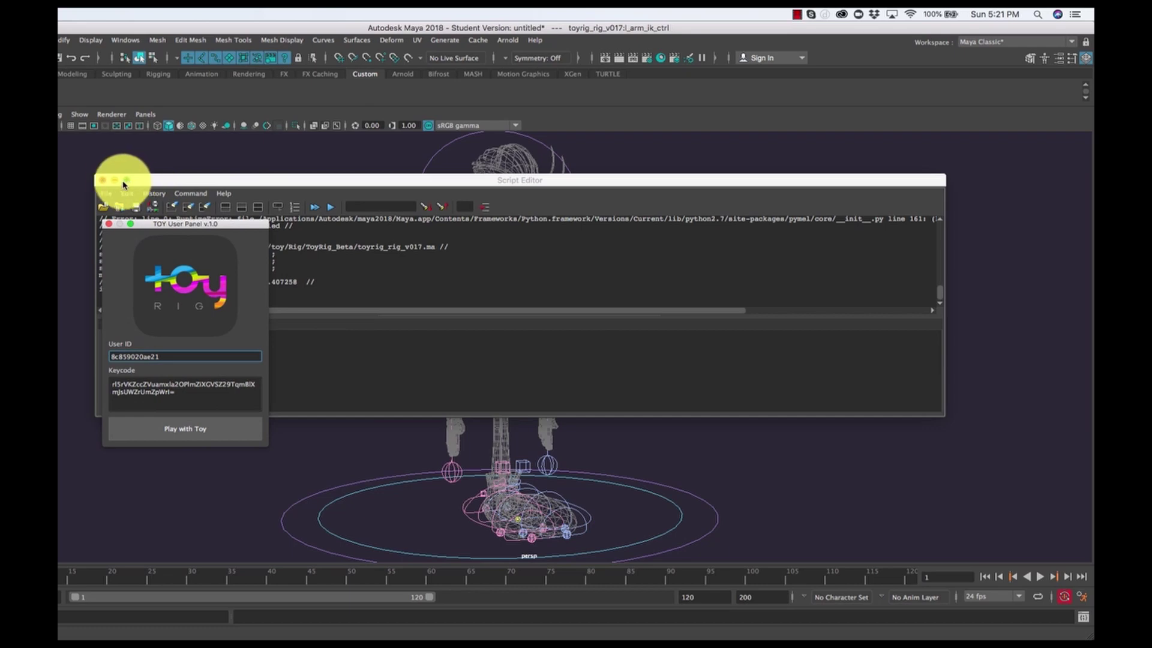
{"action": "left_click", "coordinate": [114, 181]}
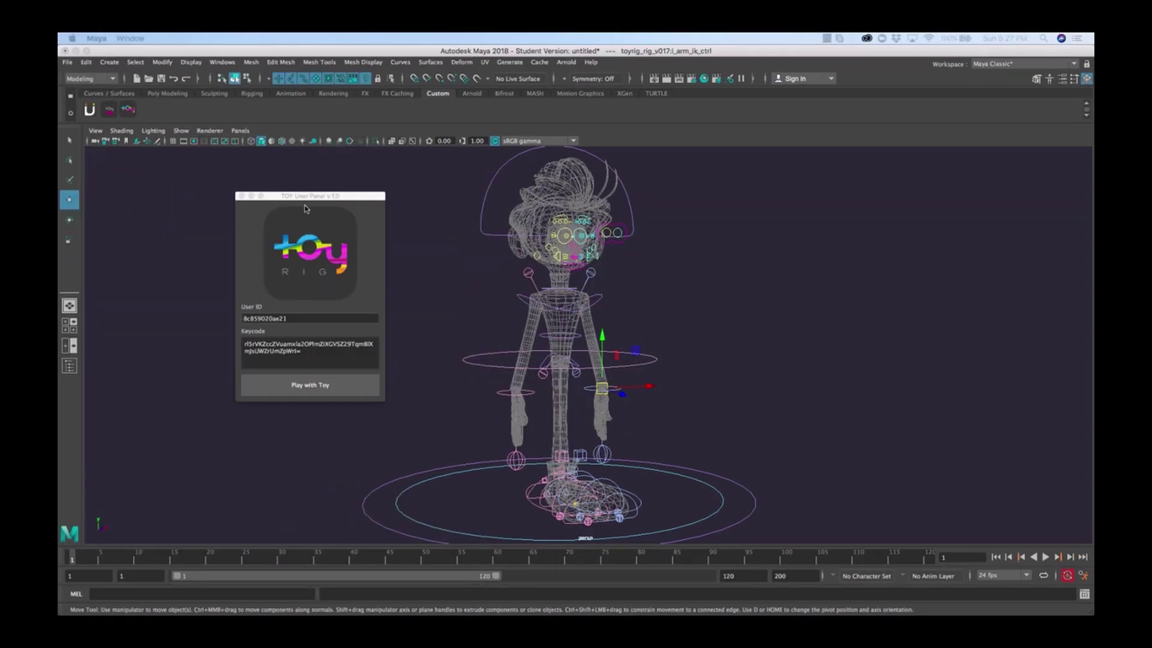
{"action": "left_click", "coordinate": [300, 200]}
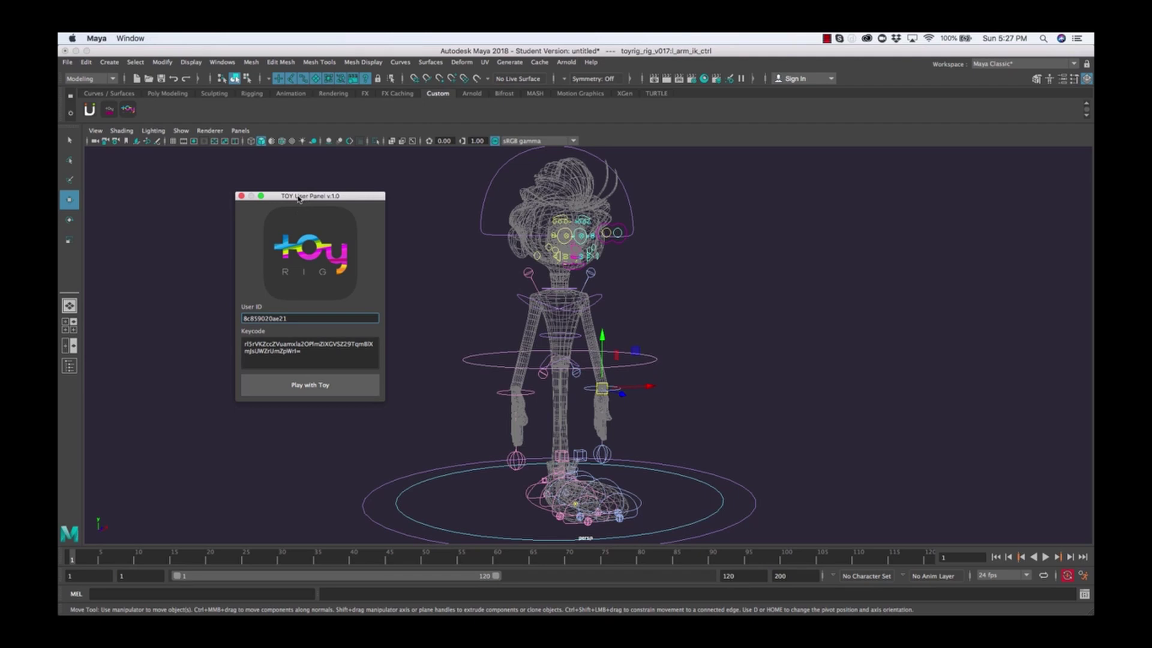
{"action": "left_click_drag", "start_coordinate": [298, 199], "coordinate": [341, 198]}
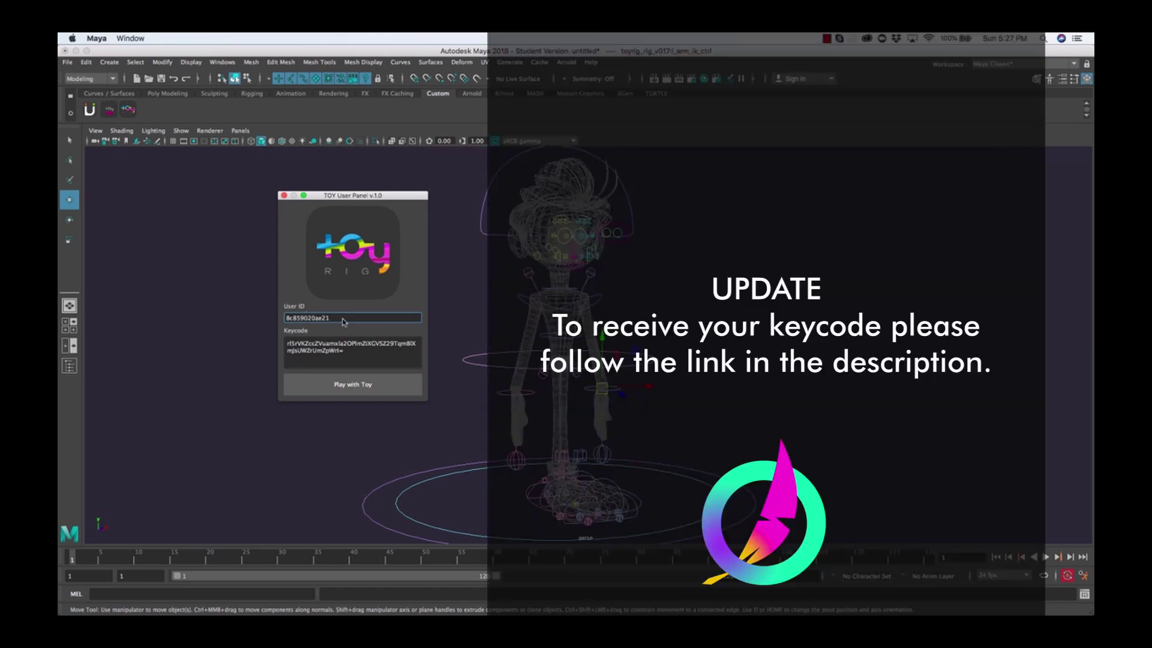
{"action": "left_click_drag", "start_coordinate": [343, 319], "coordinate": [284, 323]}
Step: Delete the old keycode and paste the newly received keycode into the Keycode field
{"action": "left_click_drag", "start_coordinate": [361, 356], "coordinate": [285, 343]}
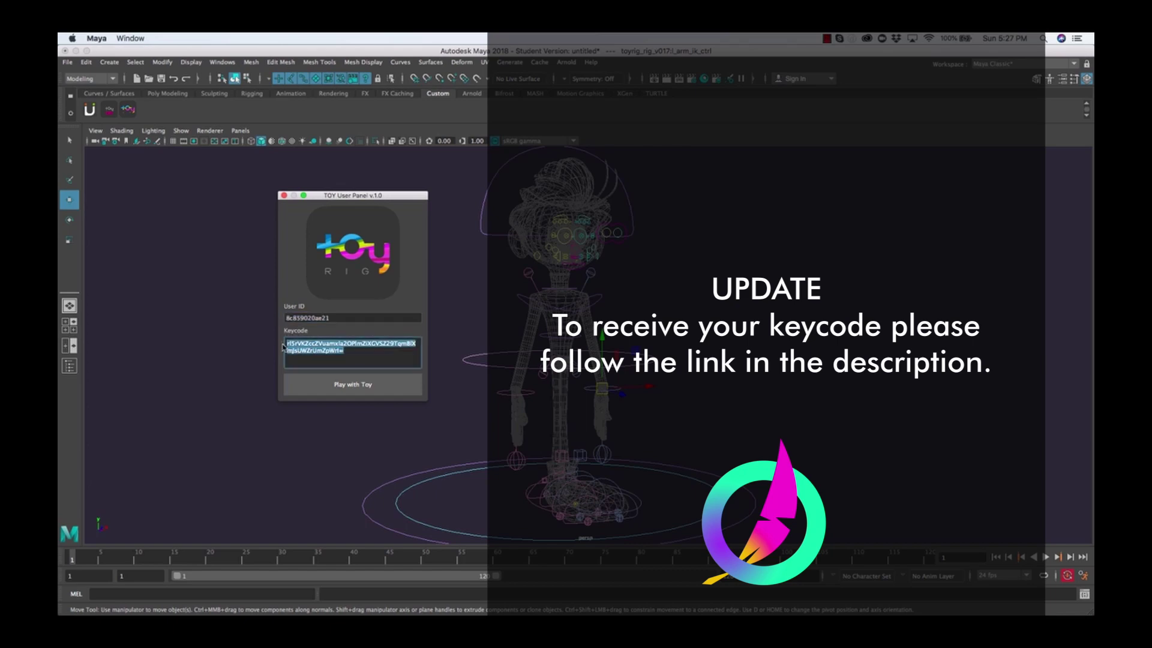
{"action": "key", "text": "BackSpace"}
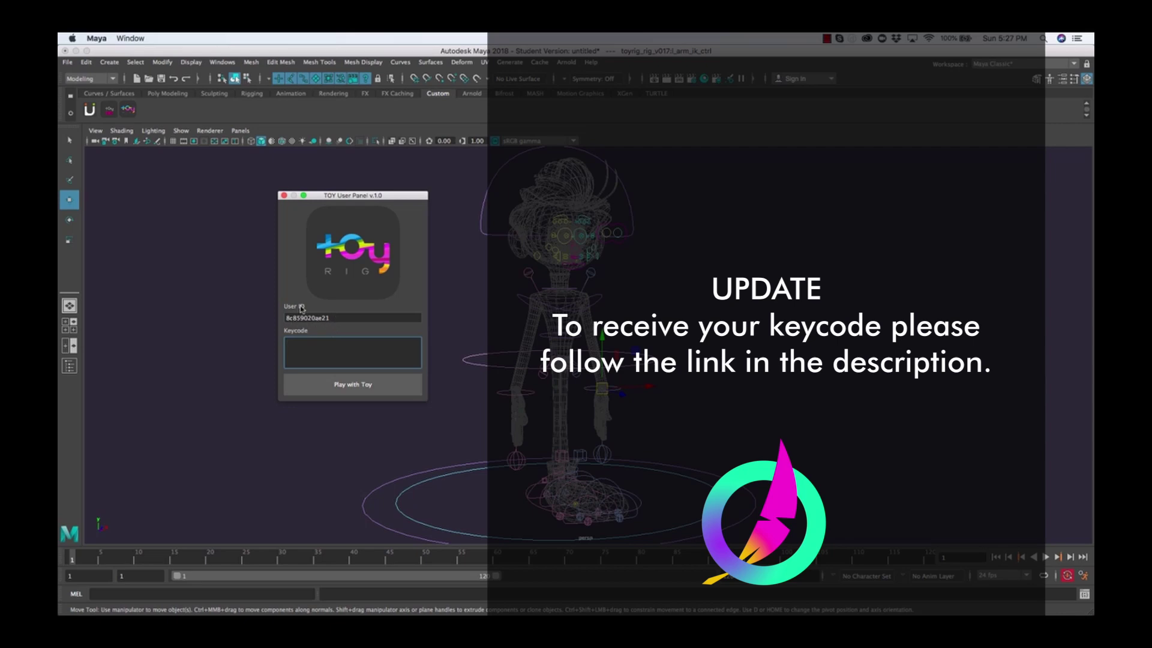
{"action": "right_click", "coordinate": [316, 345]}
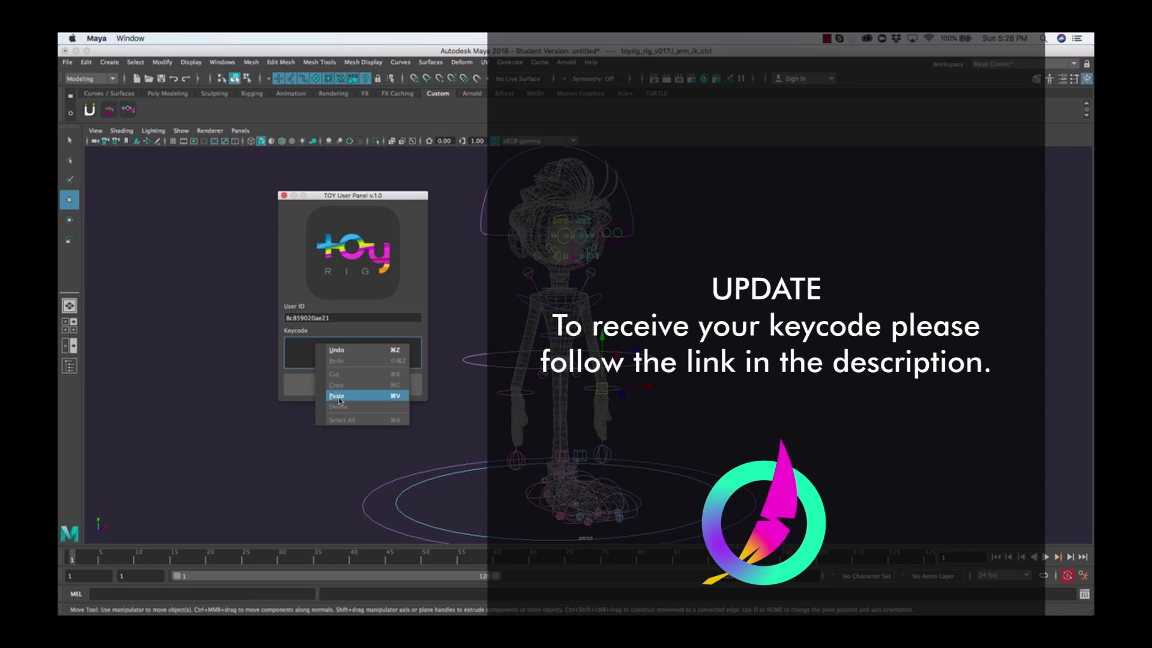
{"action": "left_click", "coordinate": [336, 396]}
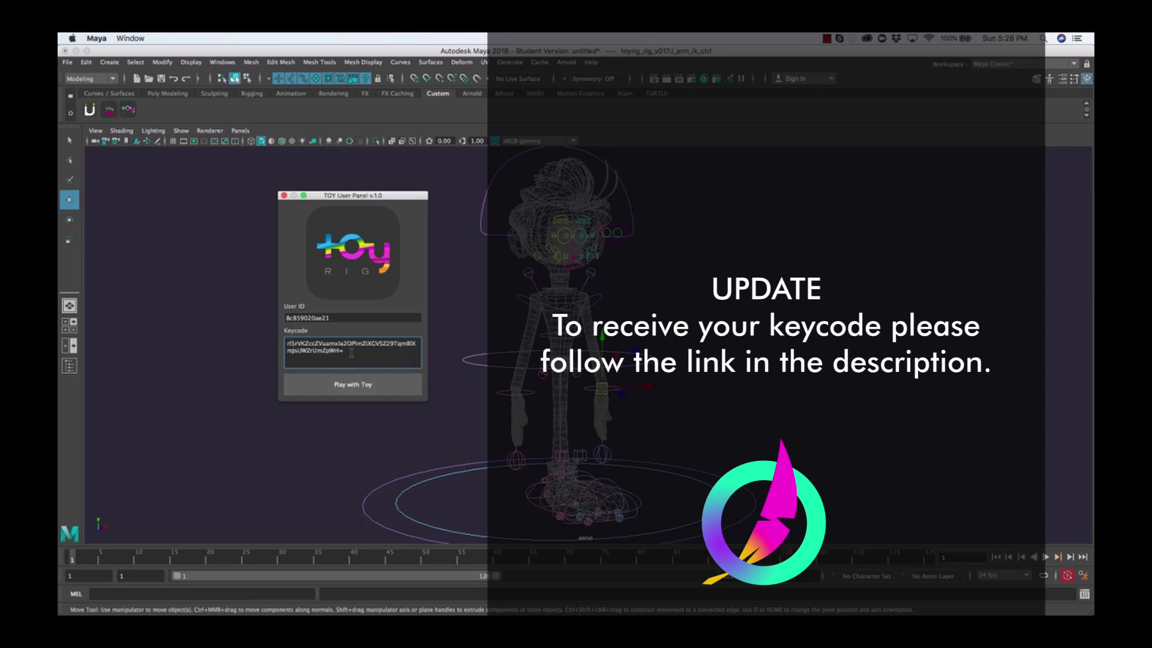
Step: Unlock the rig with Play with Toy and move the TOY User Panel further left
{"action": "left_click", "coordinate": [355, 384]}
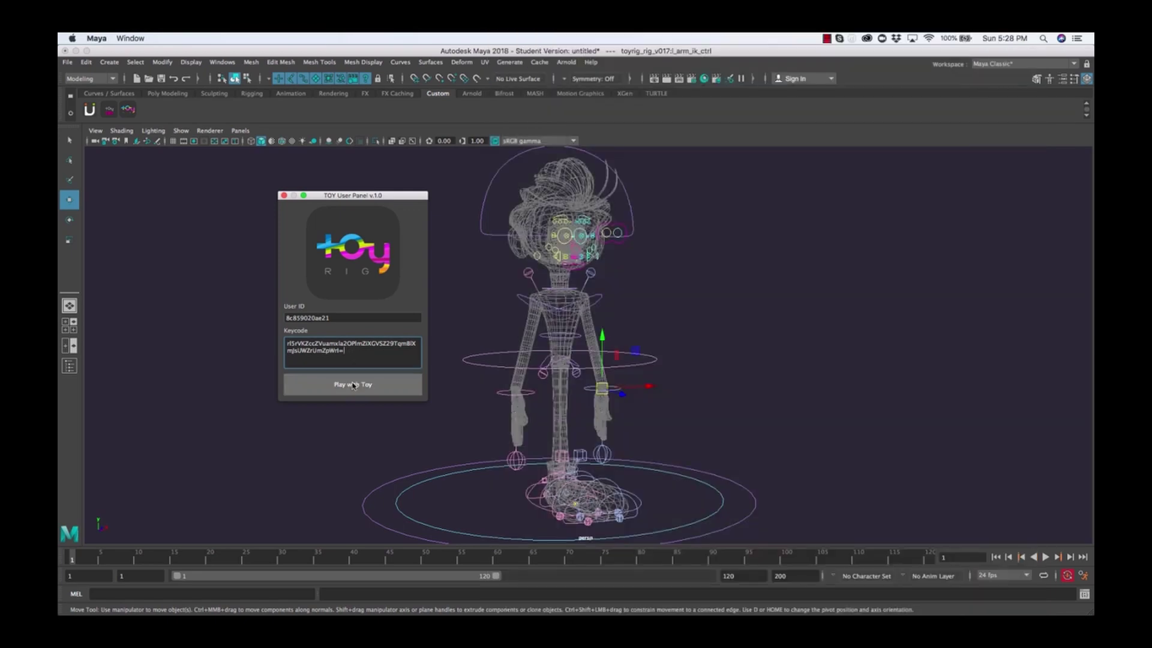
{"action": "left_click_drag", "start_coordinate": [388, 196], "coordinate": [338, 189]}
{"action": "left_click_drag", "start_coordinate": [519, 371], "coordinate": [632, 319], "text": "alt"}
Step: Undo the accidental arm control move and reframe the rig in the viewport
{"action": "key", "text": "z"}
{"action": "left_click_drag", "start_coordinate": [642, 382], "coordinate": [611, 382], "text": "alt"}
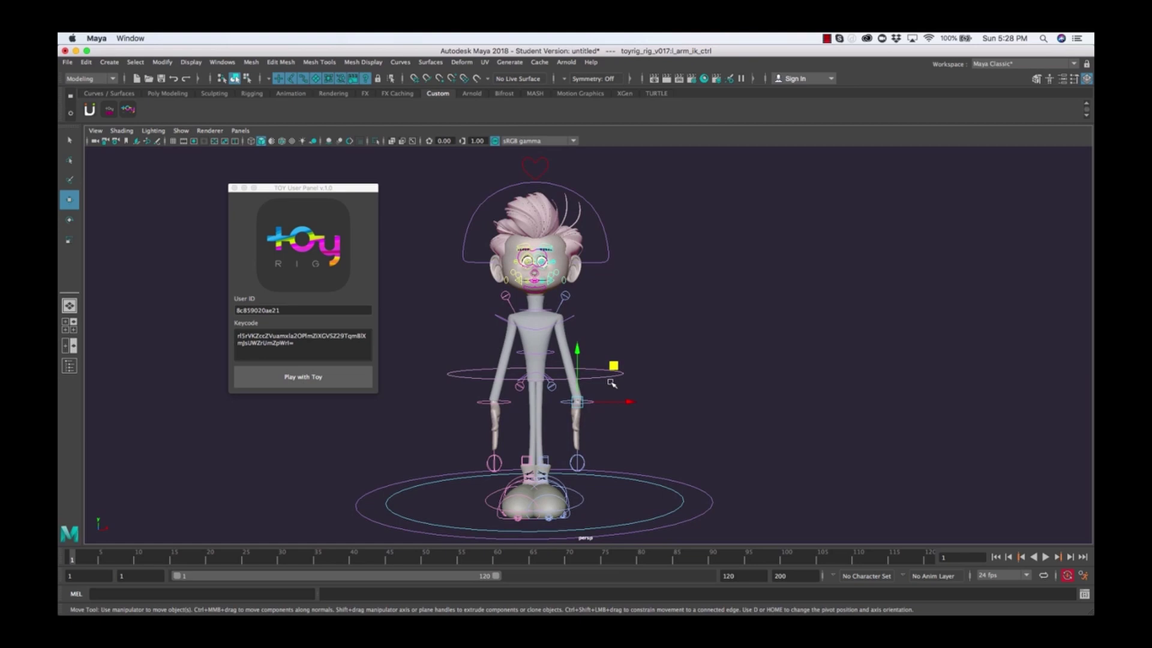
{"action": "left_click_drag", "start_coordinate": [565, 369], "coordinate": [548, 373], "text": "alt"}
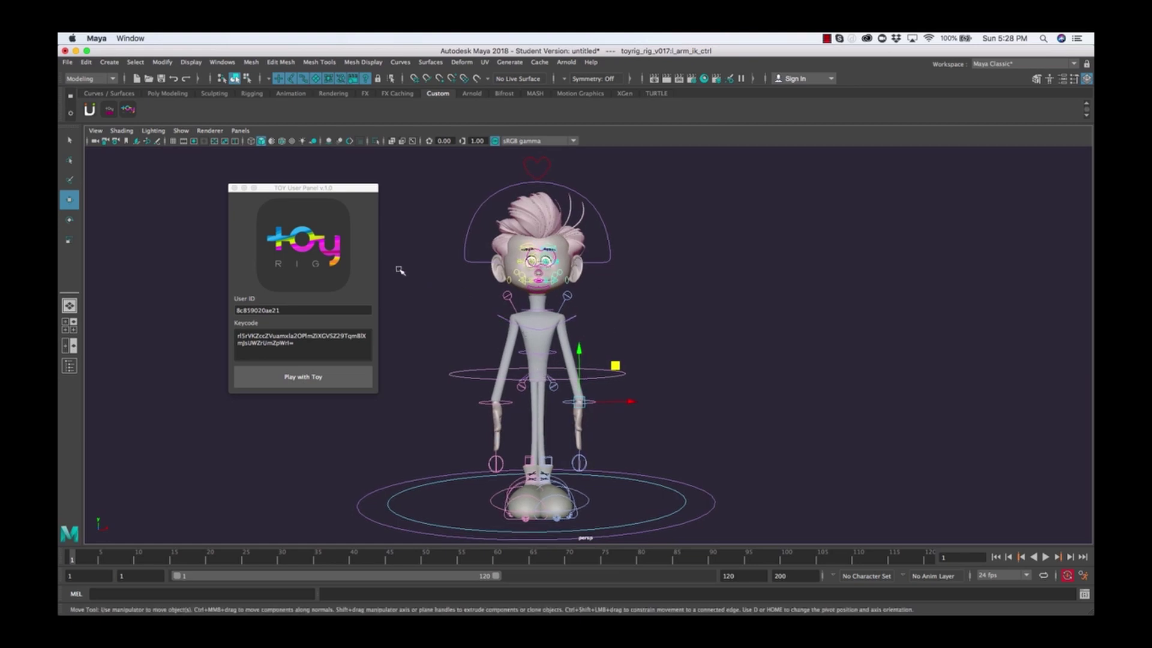
Step: Switch the viewport to Textured display and enable Multisample anti-aliasing
{"action": "left_click", "coordinate": [291, 143]}
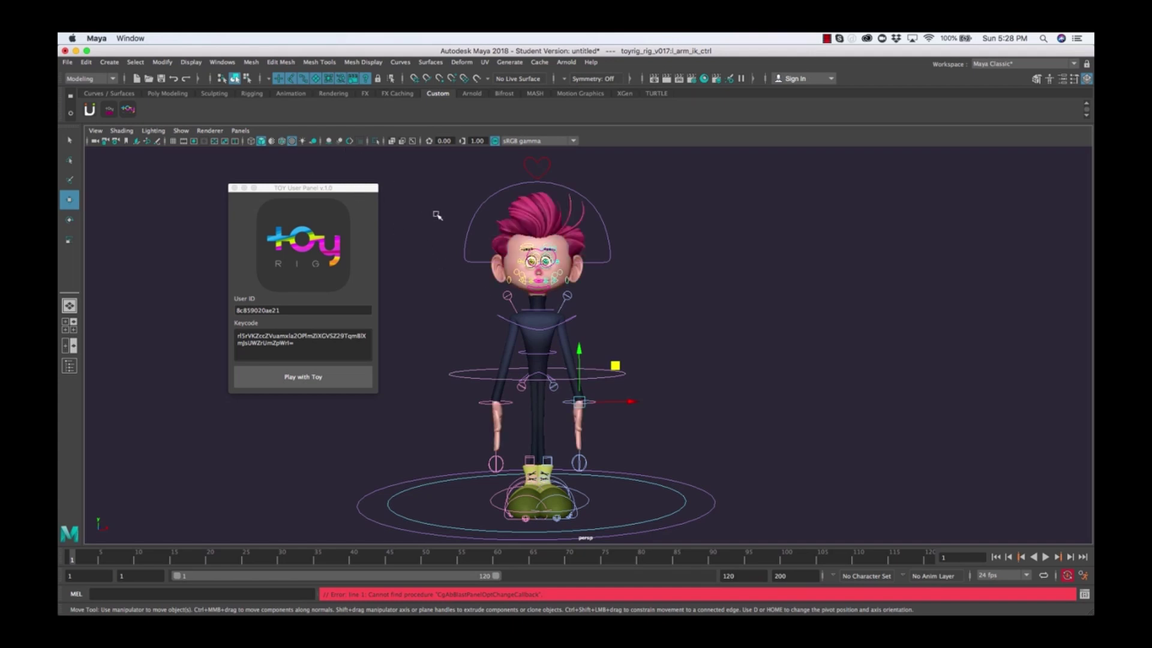
{"action": "left_click_drag", "start_coordinate": [543, 240], "coordinate": [542, 241], "text": "alt"}
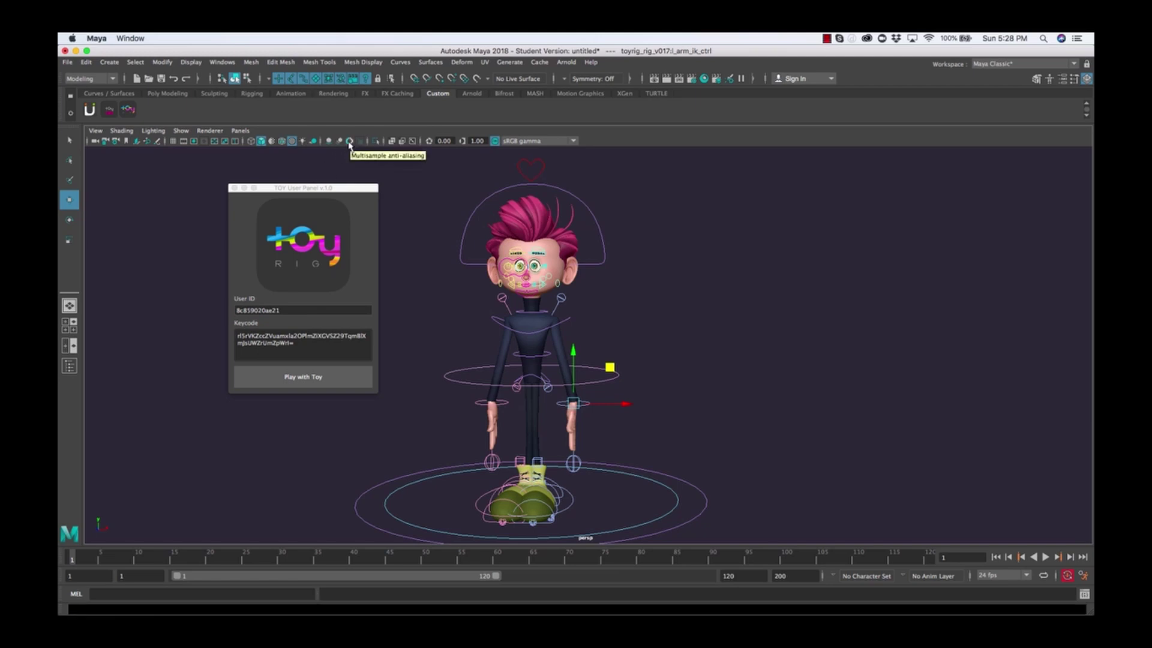
{"action": "left_click", "coordinate": [349, 141]}
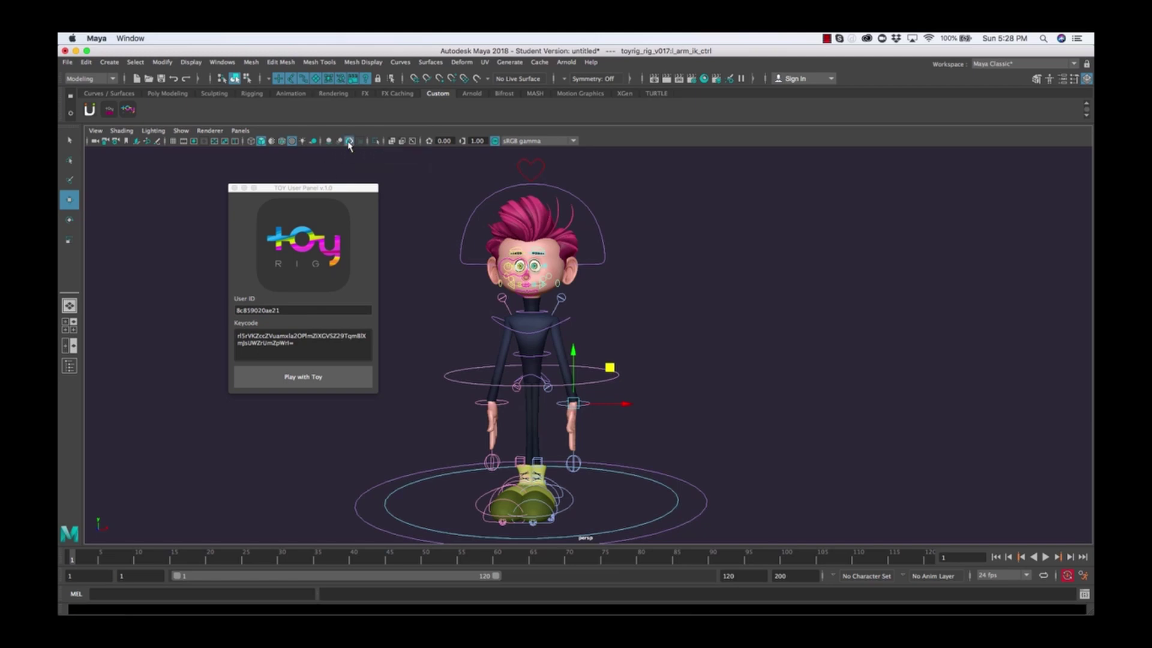
{"action": "mouse_move", "coordinate": [611, 366]}
{"action": "left_mouse_down", "text": "alt"}
{"action": "mouse_move", "coordinate": [420, 260]}
{"action": "mouse_move", "coordinate": [466, 259]}
{"action": "mouse_move", "coordinate": [649, 359]}
{"action": "mouse_move", "coordinate": [600, 358]}
{"action": "left_mouse_up", "text": "alt"}
Step: Frame the textured character right of centre in a three-quarter view
{"action": "right_click_drag", "start_coordinate": [599, 358], "coordinate": [599, 294], "text": "alt"}
{"action": "middle_click_drag", "start_coordinate": [600, 294], "coordinate": [595, 323], "text": "alt"}
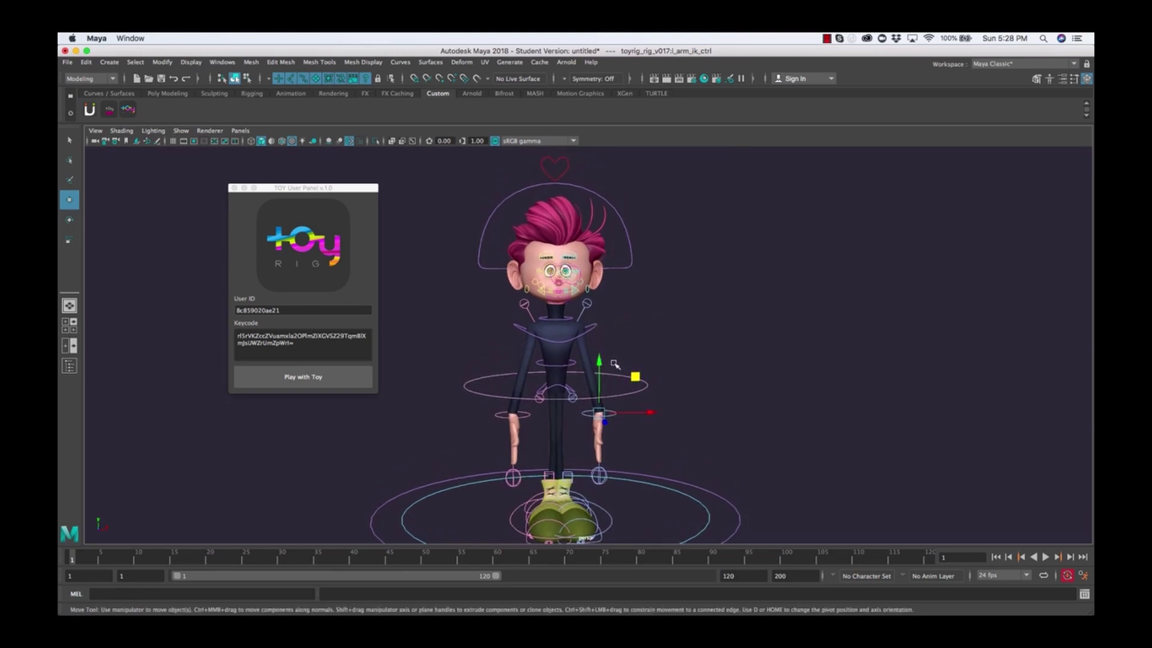
{"action": "right_click_drag", "start_coordinate": [616, 367], "coordinate": [600, 407], "text": "alt"}
{"action": "middle_click_drag", "start_coordinate": [600, 408], "coordinate": [655, 326], "text": "alt"}
{"action": "mouse_move", "coordinate": [655, 327]}
{"action": "left_mouse_down", "text": "alt"}
{"action": "mouse_move", "coordinate": [603, 341]}
{"action": "mouse_move", "coordinate": [639, 336]}
{"action": "left_mouse_up", "text": "alt"}
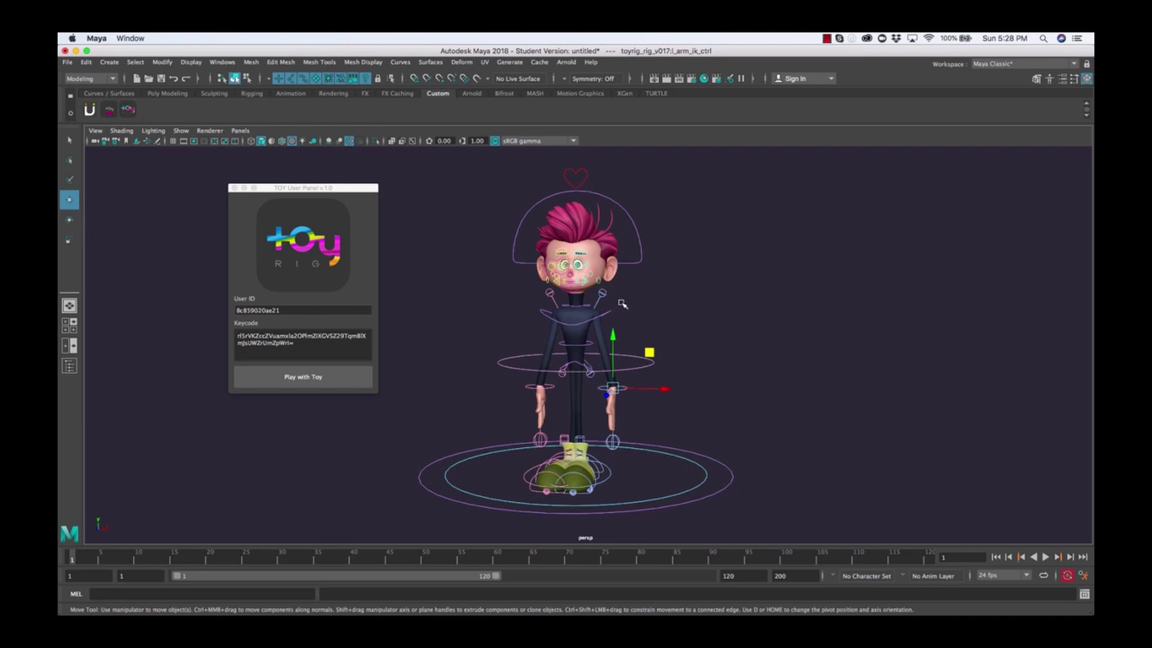
{"action": "left_click_drag", "start_coordinate": [618, 407], "coordinate": [621, 407], "text": "alt"}
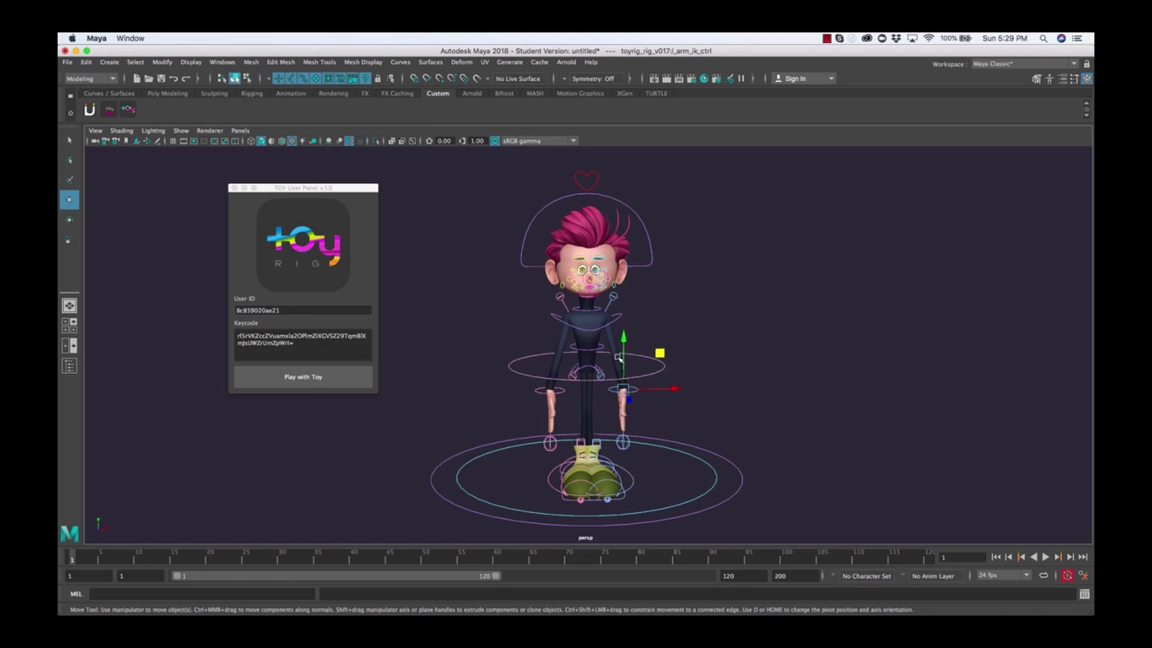
{"action": "left_click_drag", "start_coordinate": [616, 356], "coordinate": [598, 351], "text": "alt"}
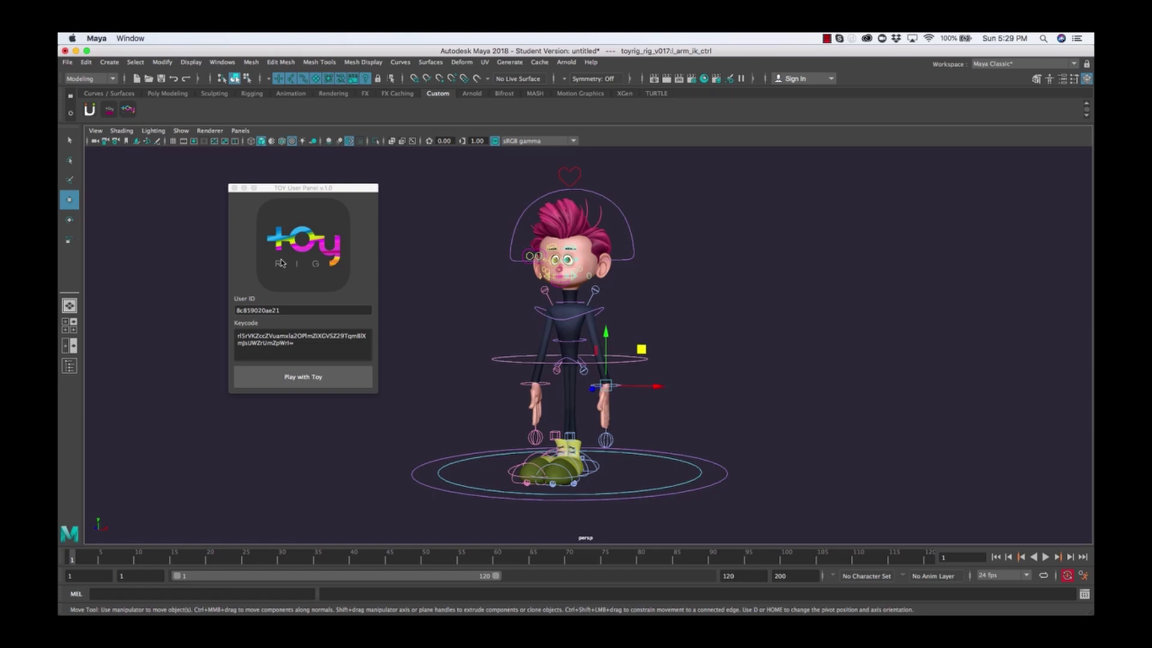
{"action": "left_click_drag", "start_coordinate": [309, 187], "coordinate": [306, 177]}
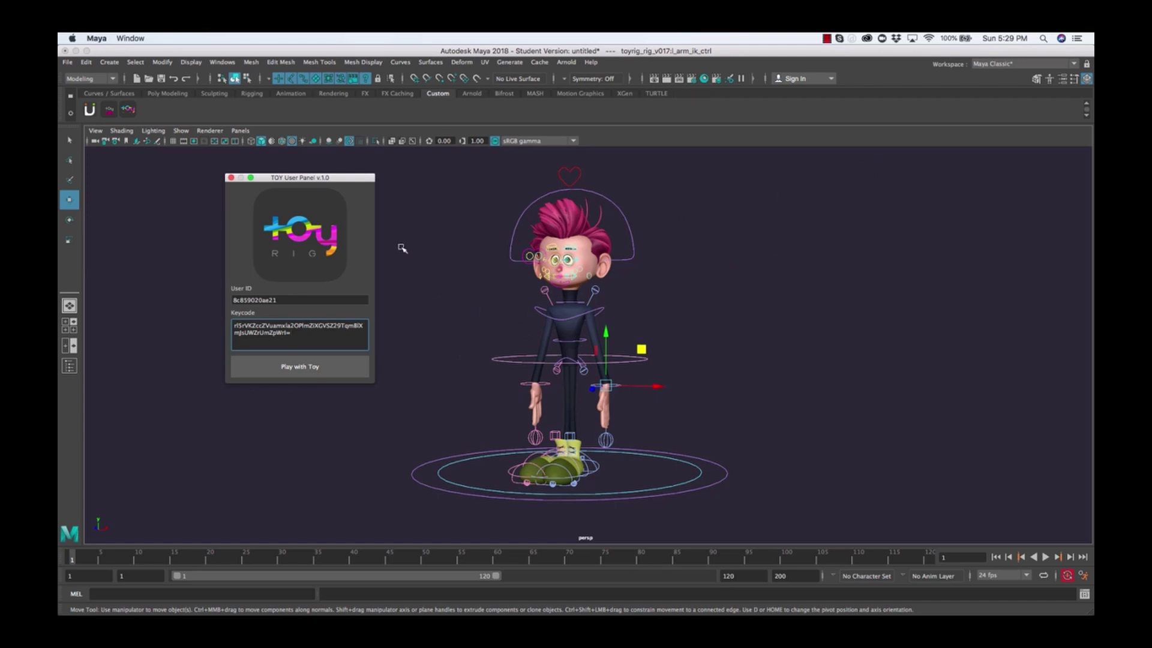
{"action": "left_click_drag", "start_coordinate": [354, 181], "coordinate": [402, 203]}
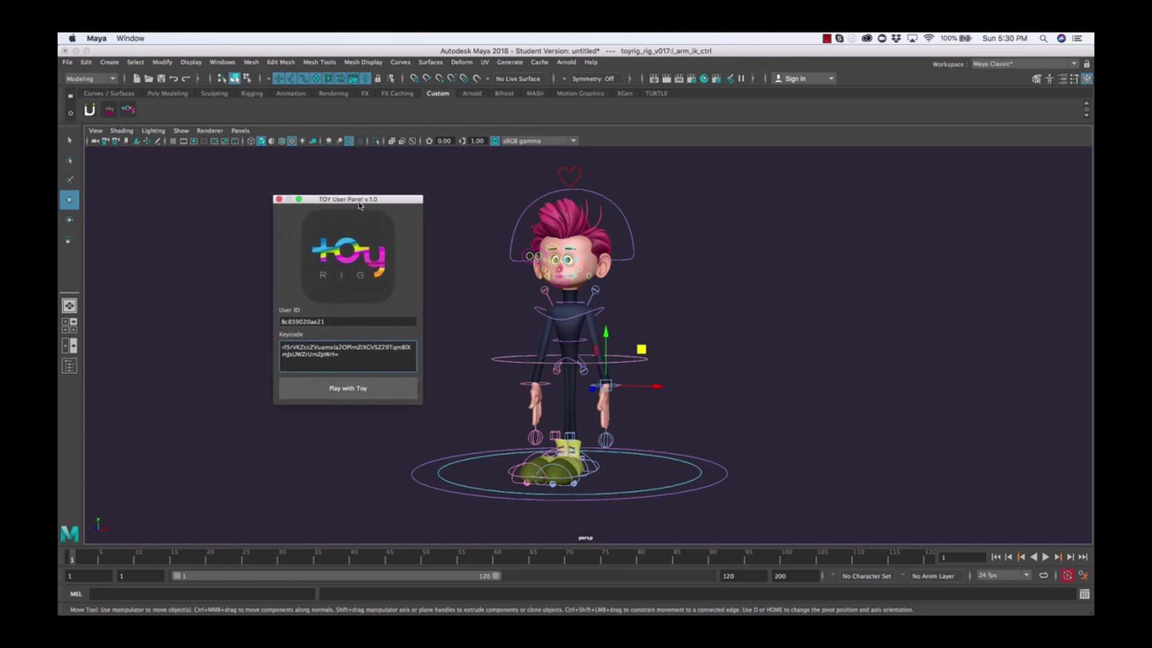